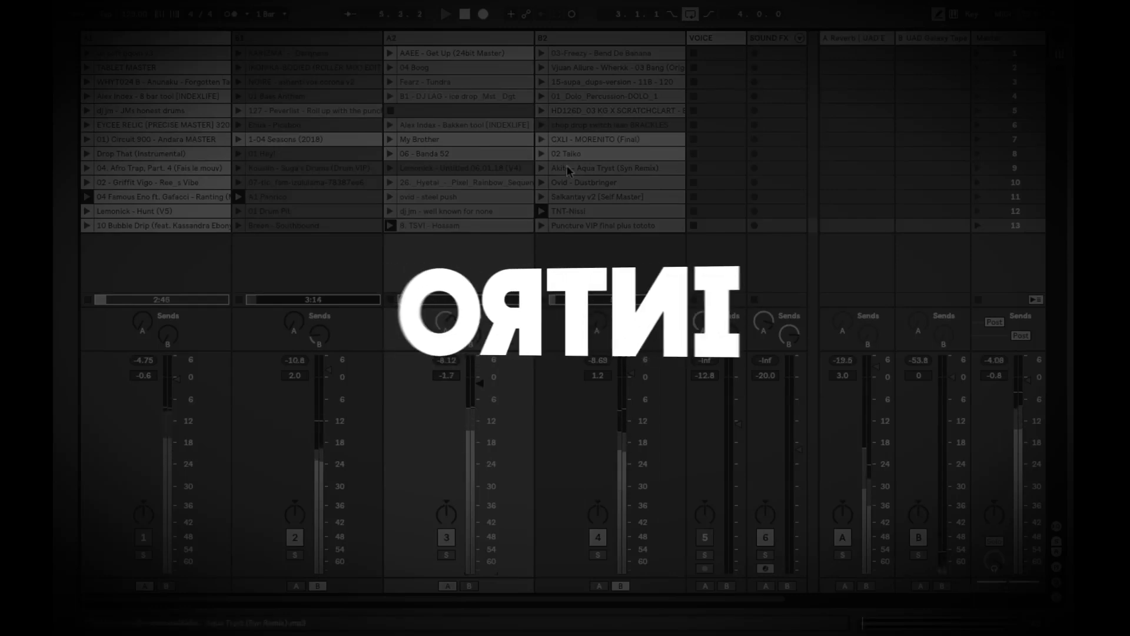
- Launch the SCRATCHCLART clip in track B2, then set B2's volume to 0.7 dB and A2's to -3.9 dB
{"action": "left_click", "coordinate": [541, 111]}
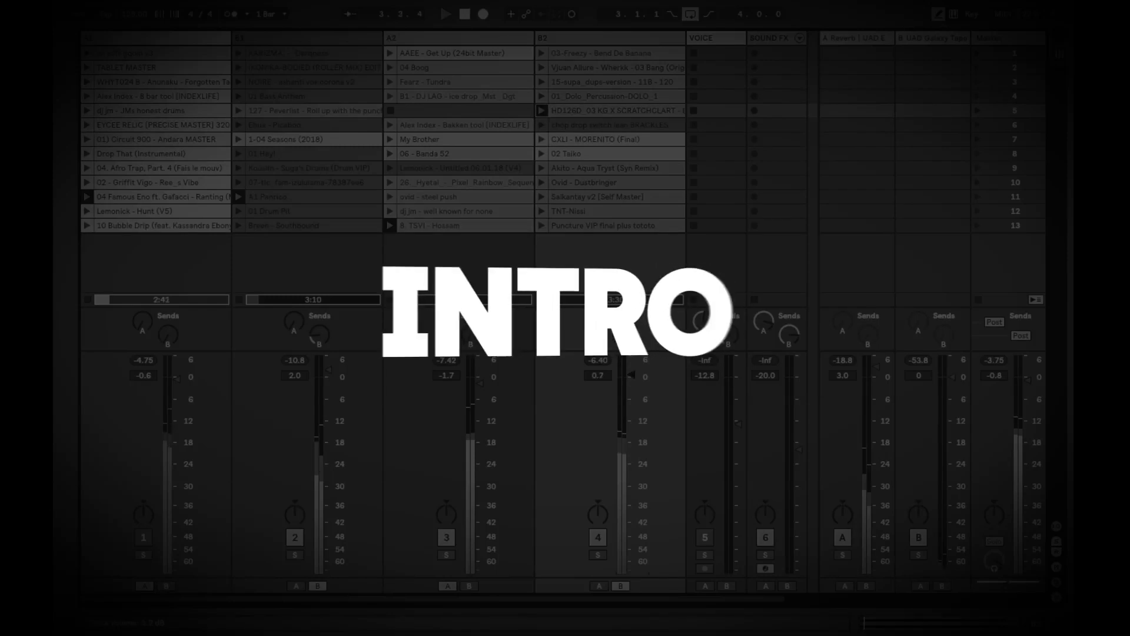
{"action": "left_click_drag", "start_coordinate": [631, 375], "coordinate": [631, 371]}
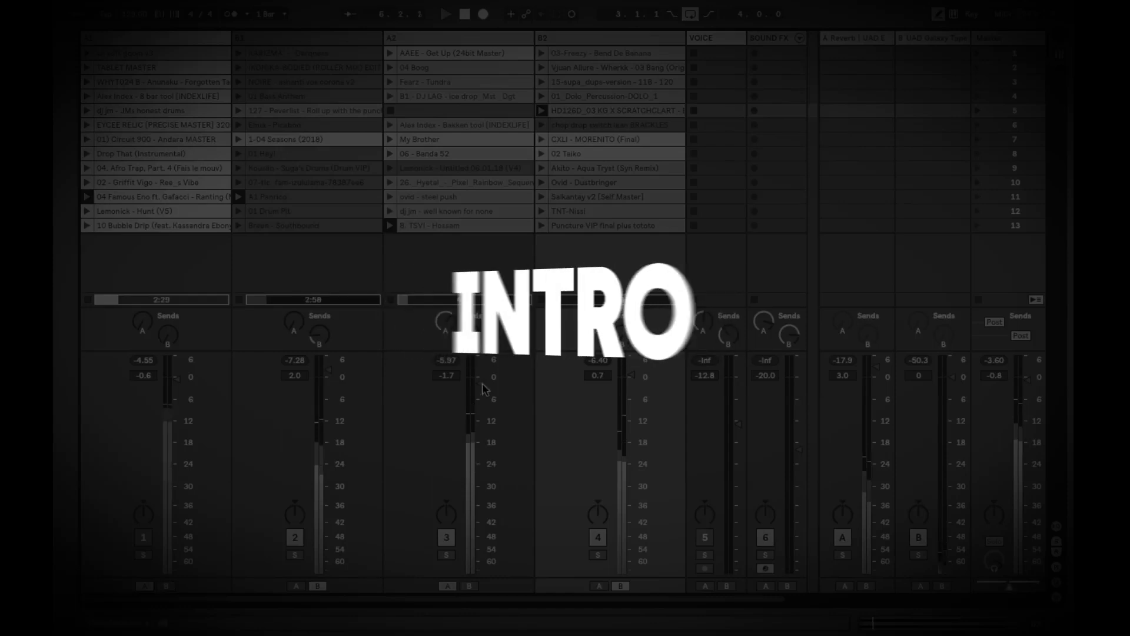
{"action": "mouse_move", "coordinate": [482, 384]}
{"action": "left_mouse_down"}
{"action": "mouse_move", "coordinate": [482, 497]}
{"action": "mouse_move", "coordinate": [480, 392]}
{"action": "left_mouse_up"}
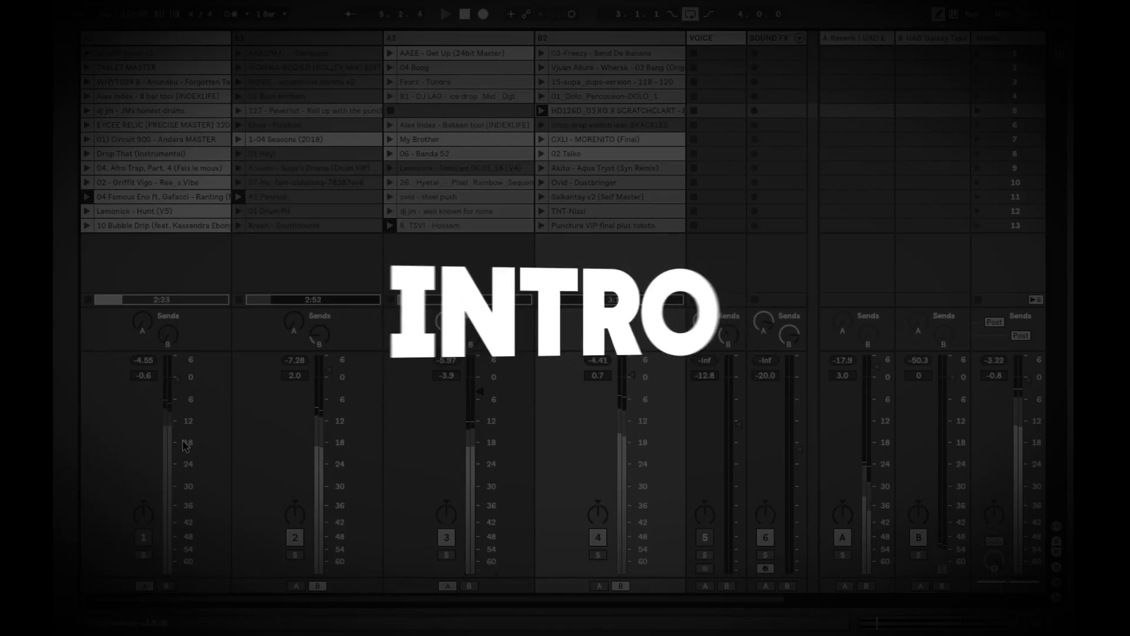
- Activate track 1, adjust its volume slightly and pull down the volume of track 2
{"action": "key", "text": "F1"}
{"action": "mouse_move", "coordinate": [176, 379]}
{"action": "left_mouse_down"}
{"action": "mouse_move", "coordinate": [177, 393]}
{"action": "mouse_move", "coordinate": [177, 381]}
{"action": "left_mouse_up"}
{"action": "left_click_drag", "start_coordinate": [328, 370], "coordinate": [329, 433]}
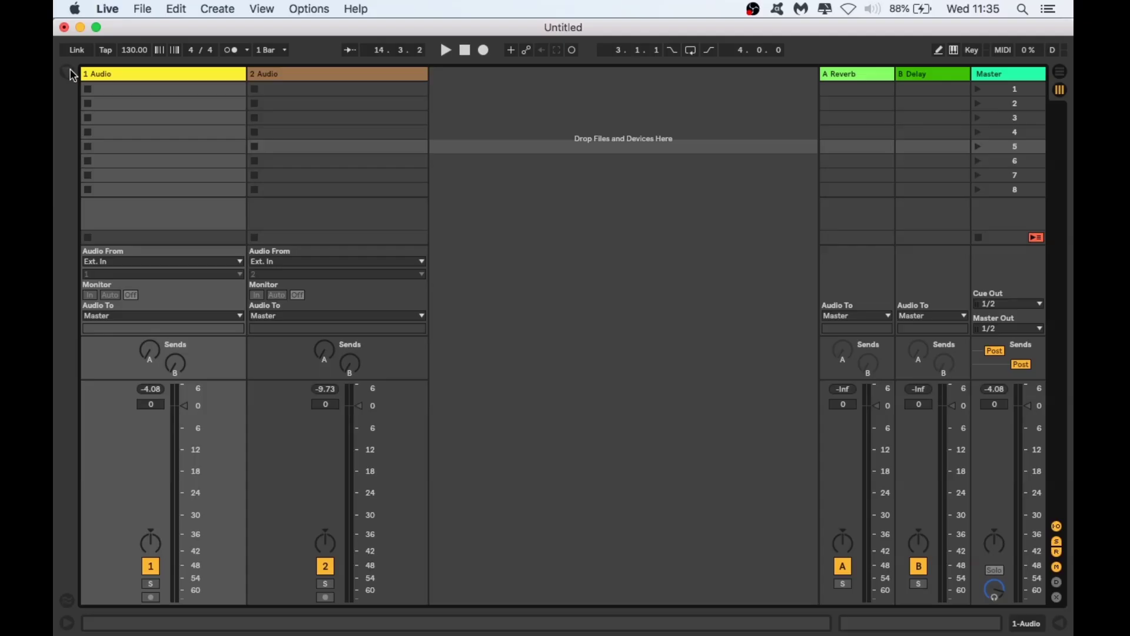
- Load Hittin' 100 [Farsight Master].mp3 from the Ableton DJ Set Method 2 folder into the first clip slot of audio track 1
{"action": "left_click", "coordinate": [68, 72]}
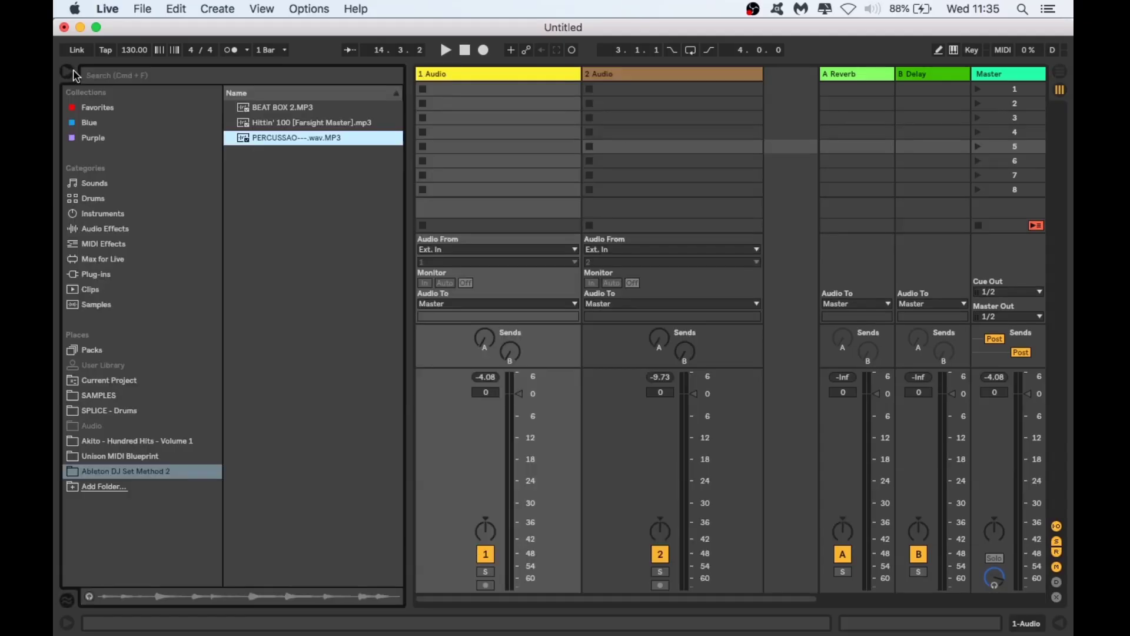
{"action": "left_click", "coordinate": [262, 120]}
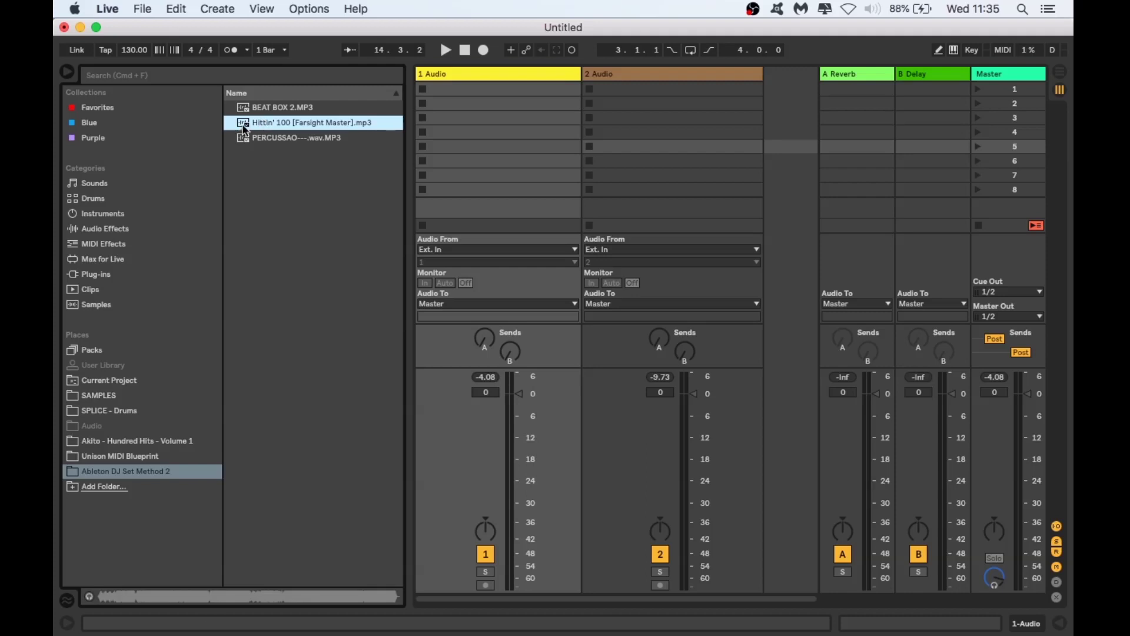
{"action": "left_click_drag", "start_coordinate": [245, 124], "coordinate": [448, 92]}
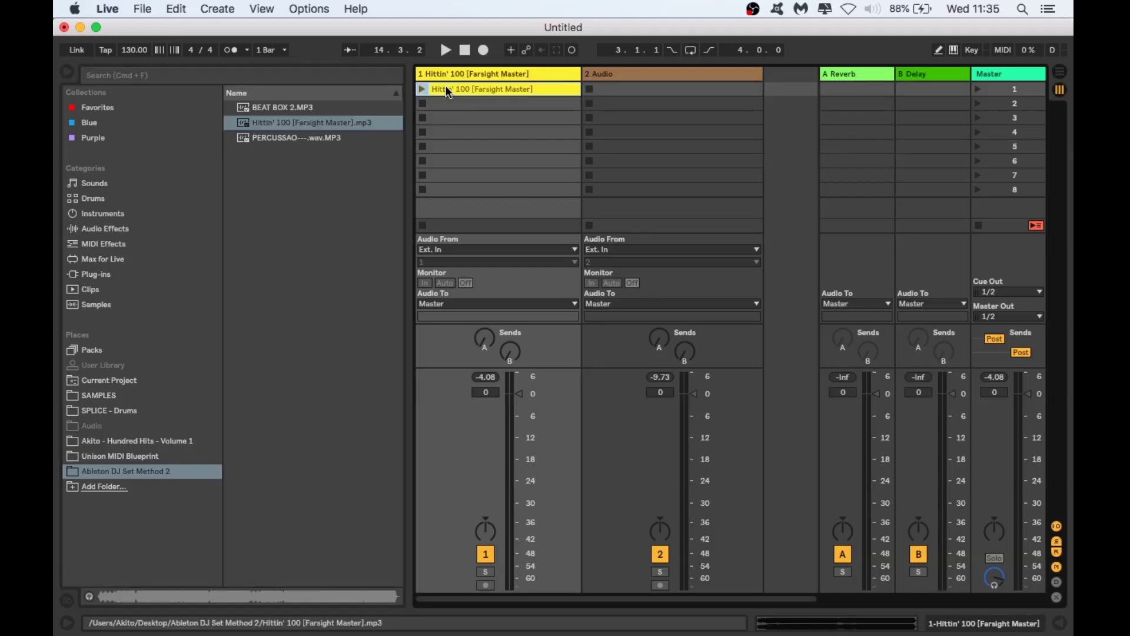
{"action": "left_click", "coordinate": [65, 70]}
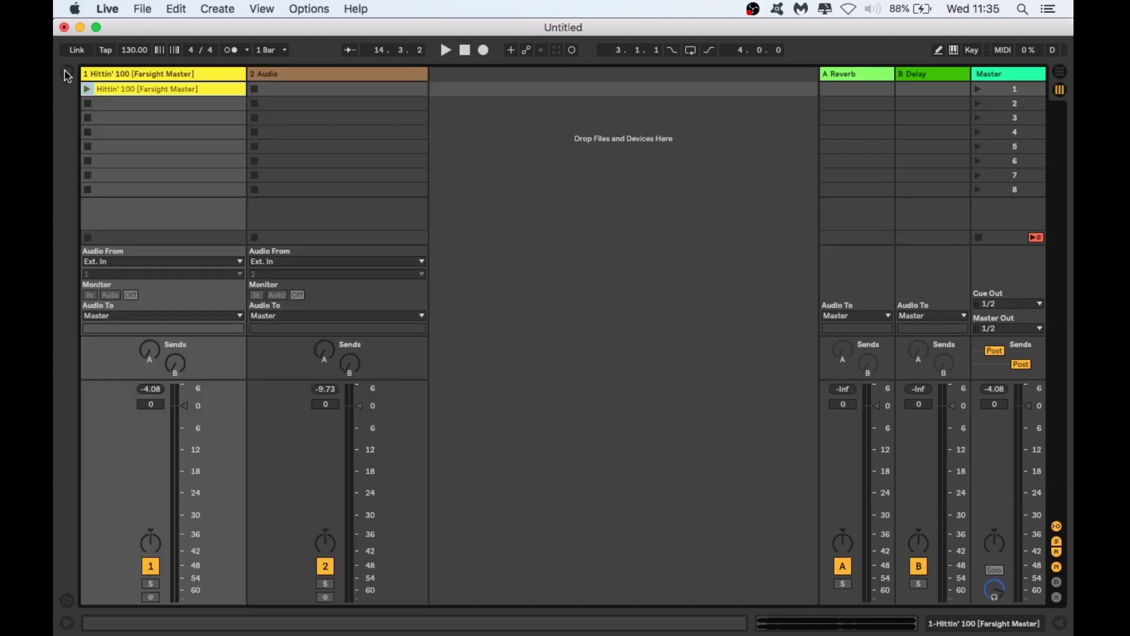
- Enable Warp on the Hittin' 100 clip and add a warp marker on the first downbeat, removing the marker at the sample start
{"action": "double_click", "coordinate": [153, 84]}
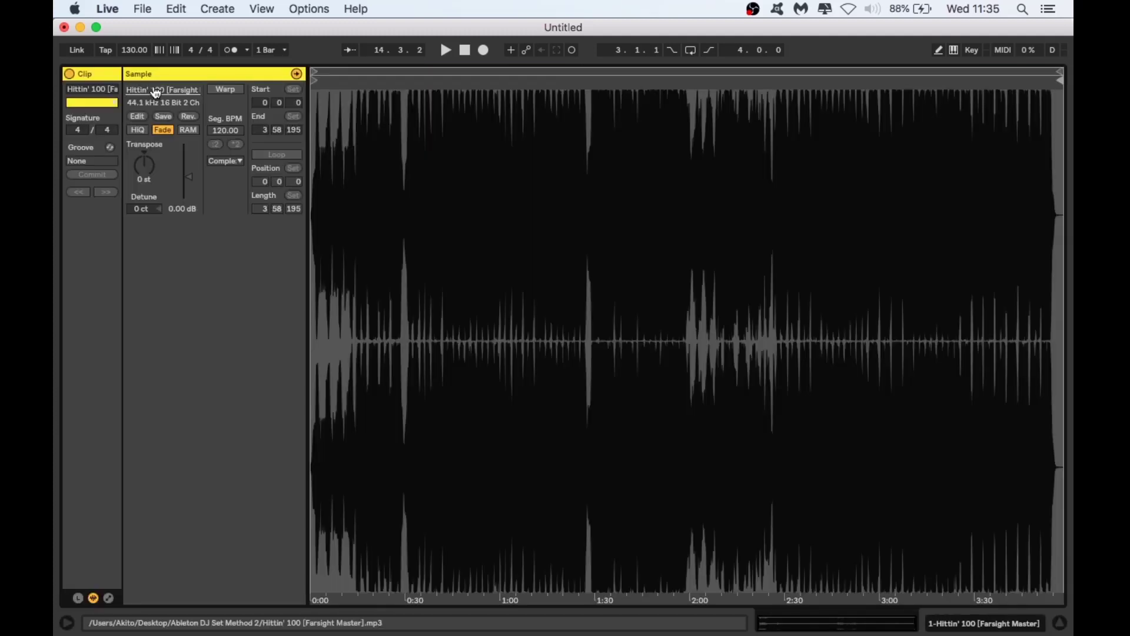
{"action": "left_click", "coordinate": [225, 89]}
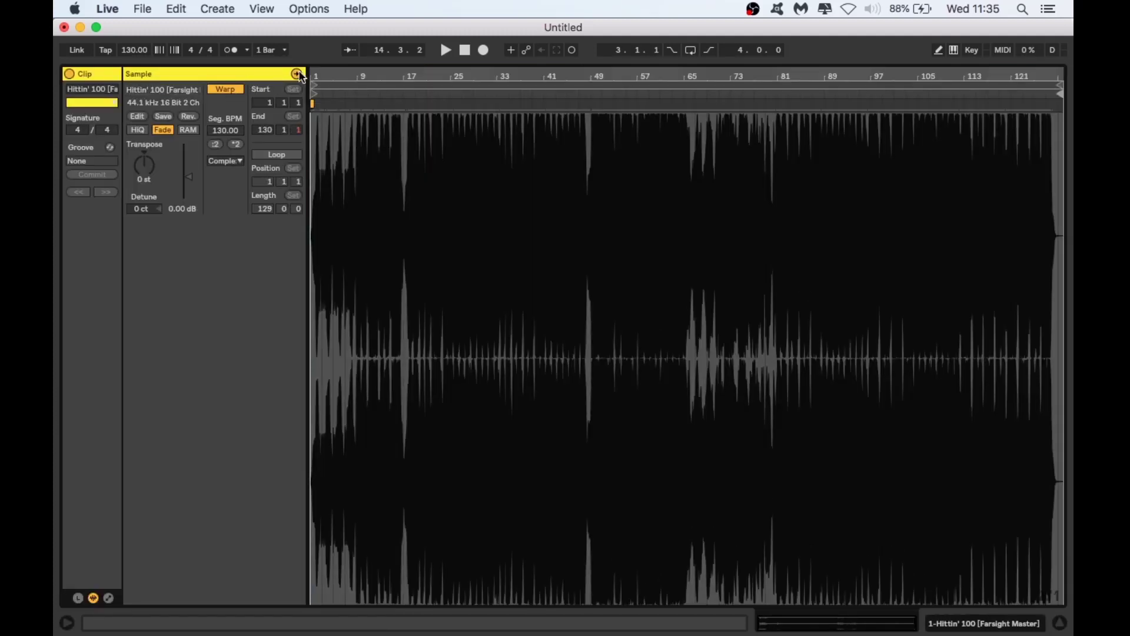
{"action": "left_click_drag", "start_coordinate": [314, 76], "coordinate": [314, 224]}
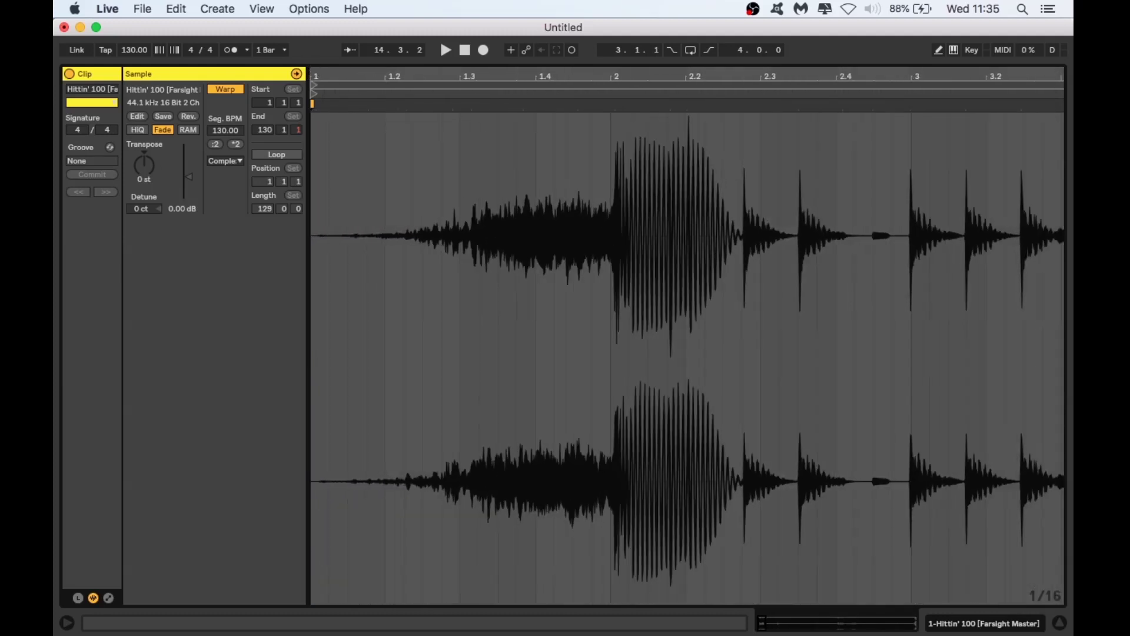
{"action": "double_click", "coordinate": [614, 105]}
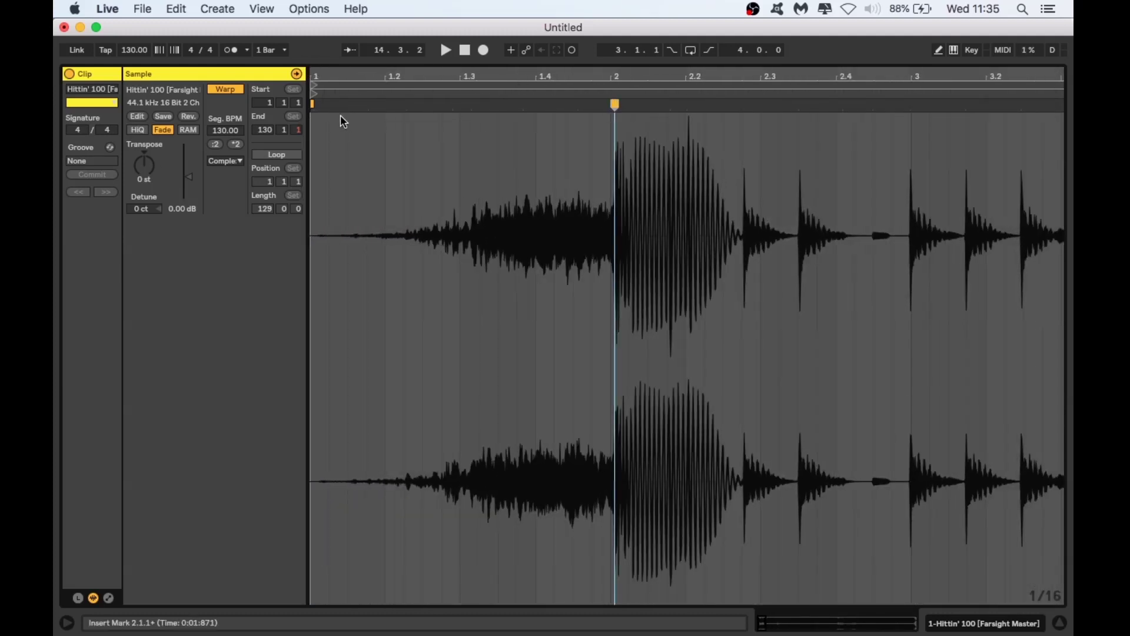
{"action": "left_click", "coordinate": [312, 104]}
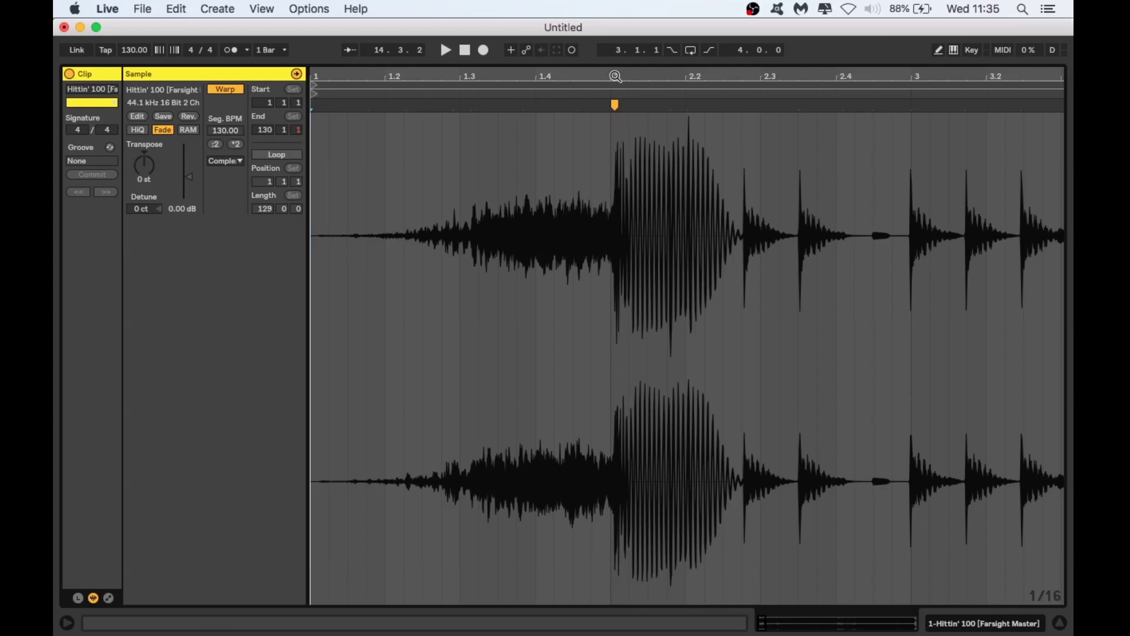
- Set 1.1.1 at the downbeat warp marker and move the start of the loop region to it
{"action": "left_click_drag", "start_coordinate": [616, 76], "coordinate": [587, 223]}
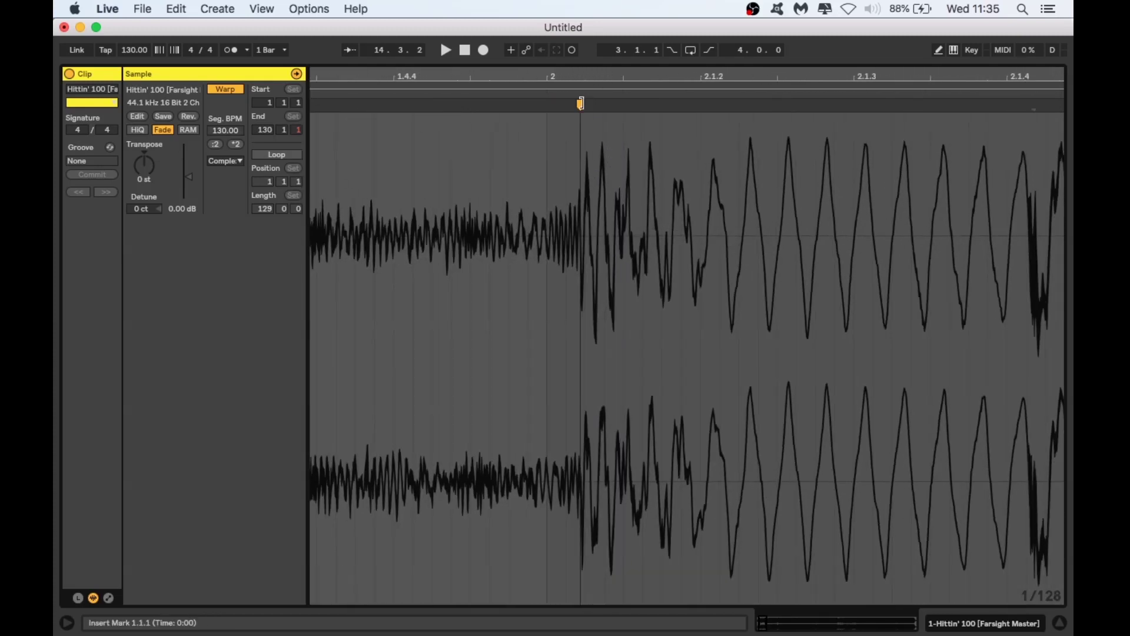
{"action": "right_click", "coordinate": [582, 104]}
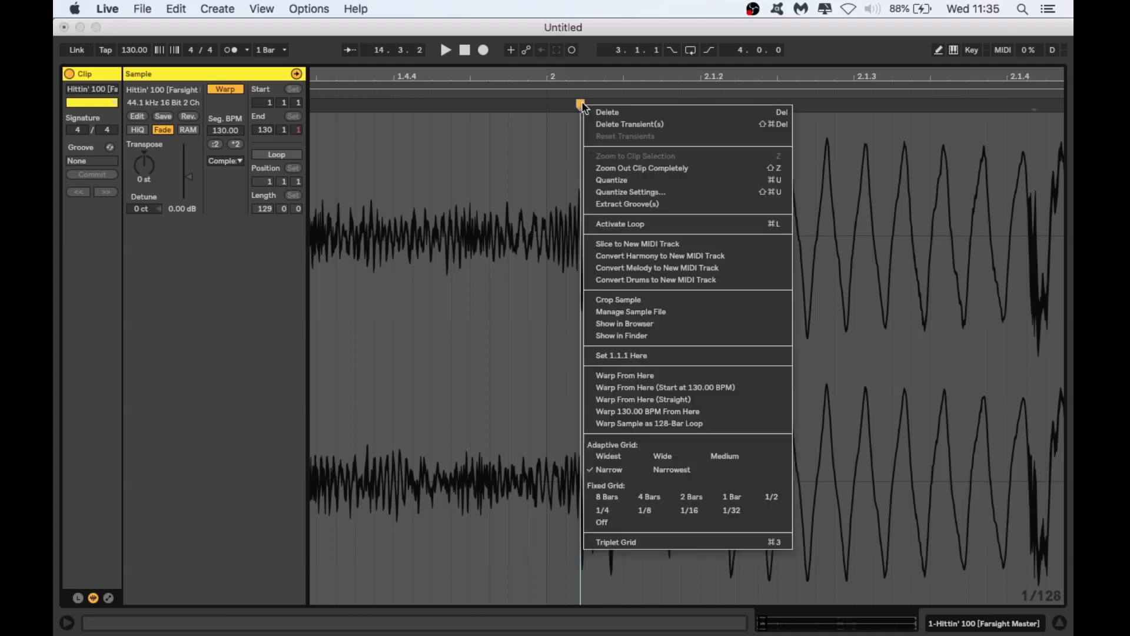
{"action": "left_click", "coordinate": [627, 355]}
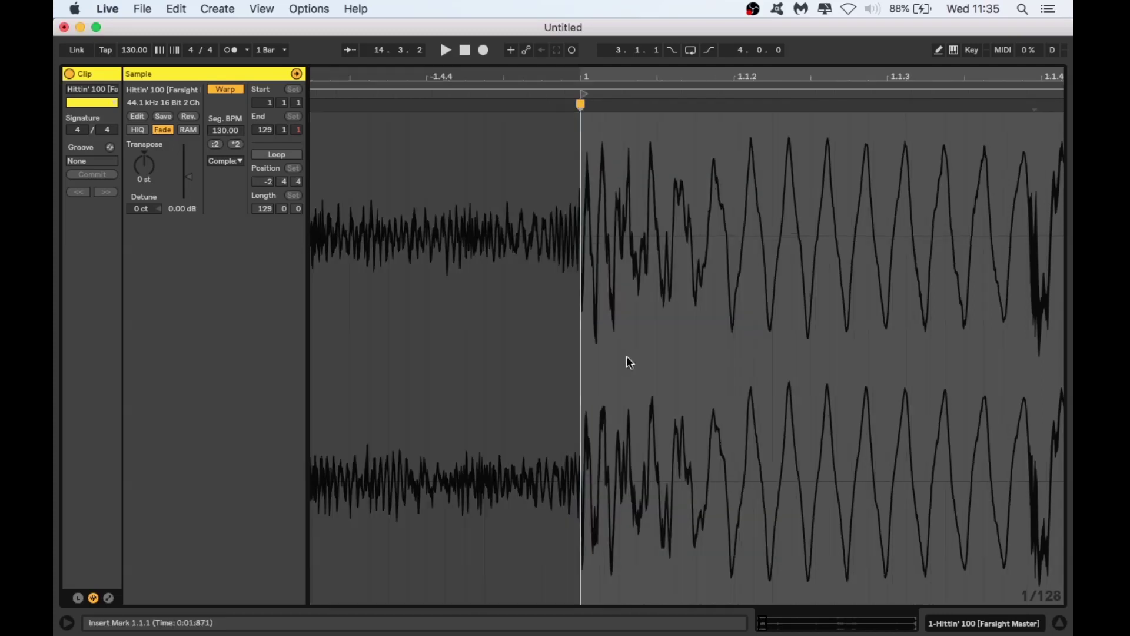
{"action": "mouse_move", "coordinate": [587, 69]}
{"action": "left_mouse_down"}
{"action": "mouse_move", "coordinate": [575, 99]}
{"action": "mouse_move", "coordinate": [610, 106]}
{"action": "mouse_move", "coordinate": [618, 24]}
{"action": "left_mouse_up"}
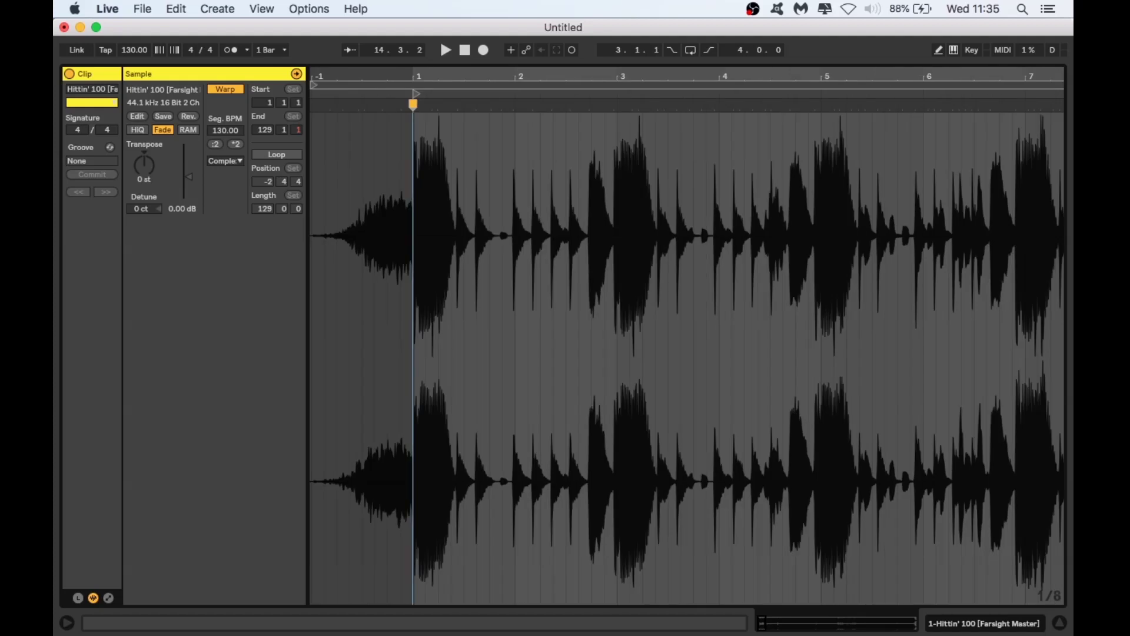
{"action": "left_click_drag", "start_coordinate": [315, 84], "coordinate": [463, 68]}
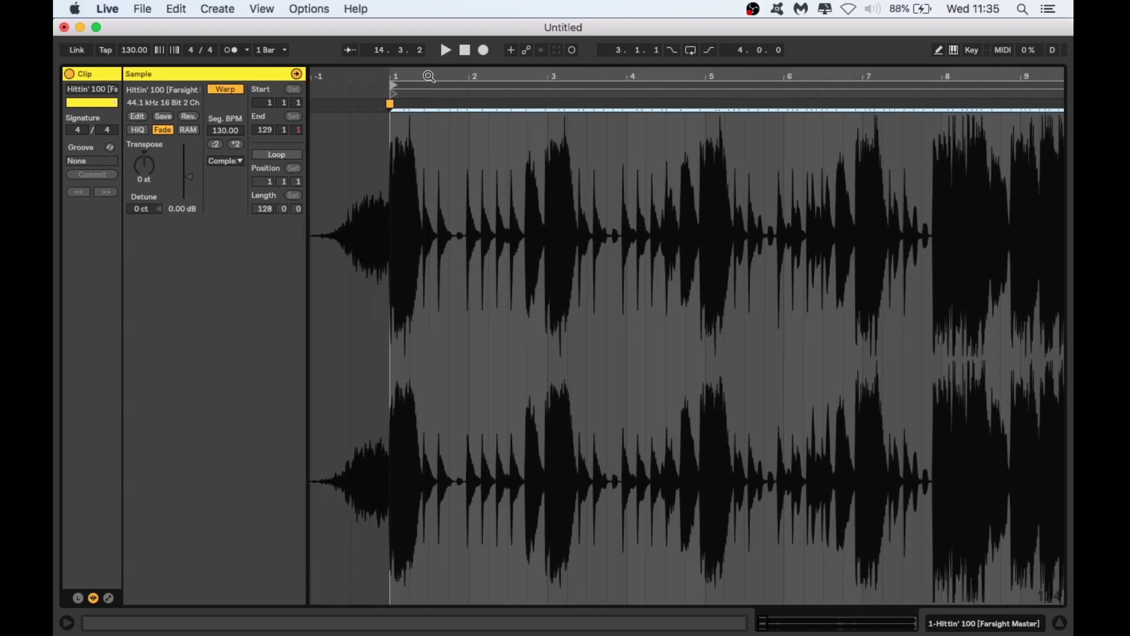
- Set the clip's segment tempo to 132 BPM and check the waveform against the beat grid around bar 49
{"action": "left_click_drag", "start_coordinate": [233, 132], "coordinate": [234, 118]}
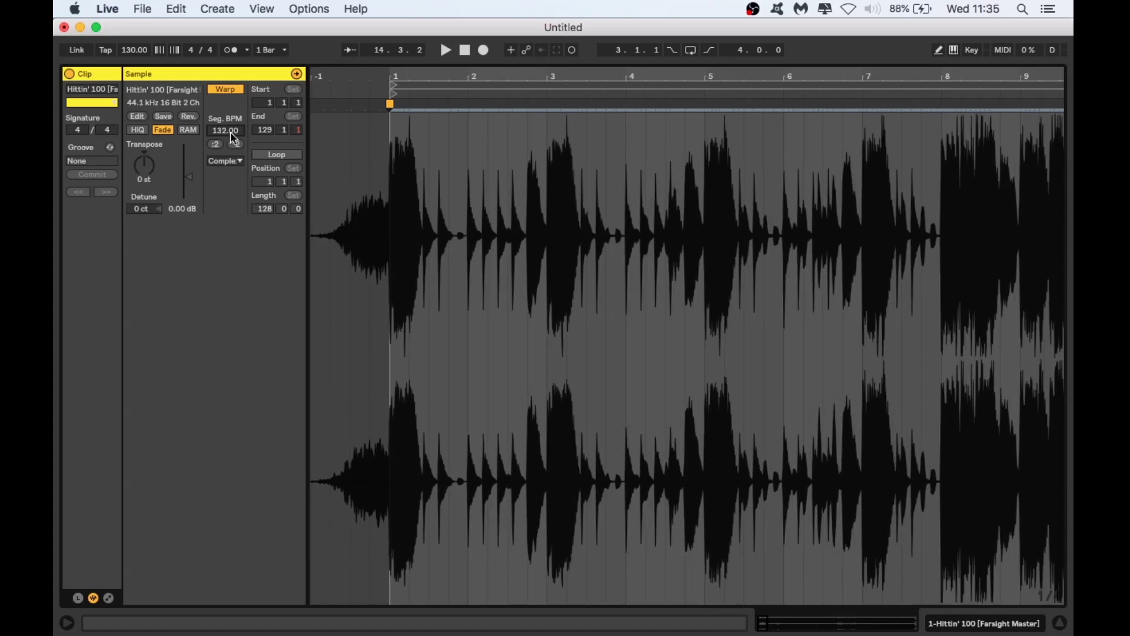
{"action": "mouse_move", "coordinate": [543, 78]}
{"action": "left_mouse_down"}
{"action": "mouse_move", "coordinate": [543, 109]}
{"action": "mouse_move", "coordinate": [544, 76]}
{"action": "left_mouse_up"}
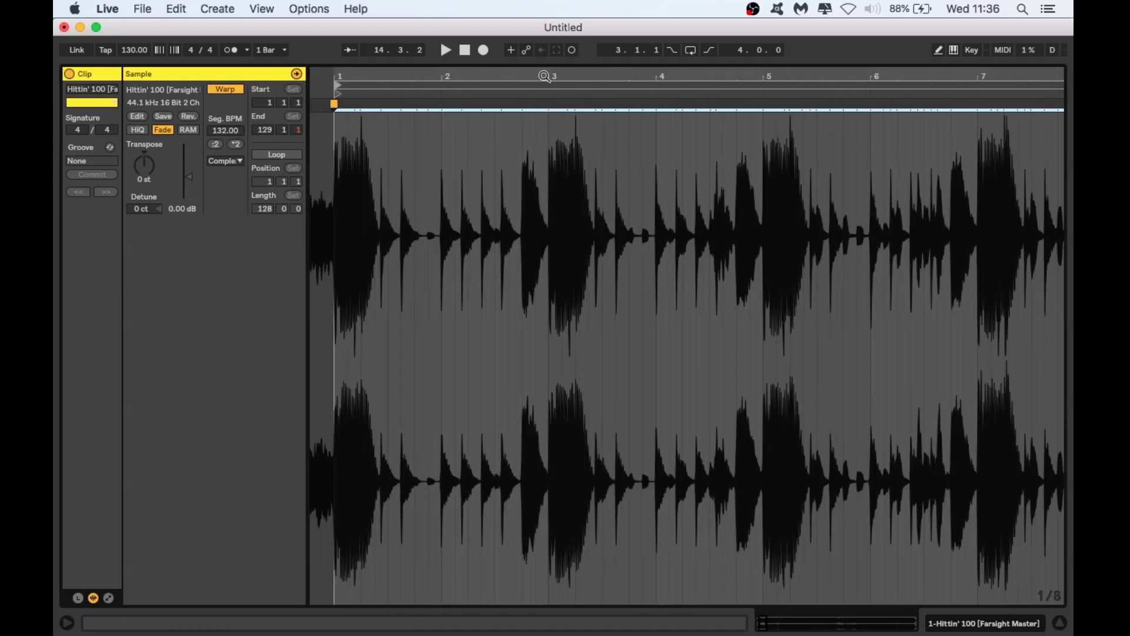
{"action": "left_click_drag", "start_coordinate": [782, 103], "coordinate": [406, 75]}
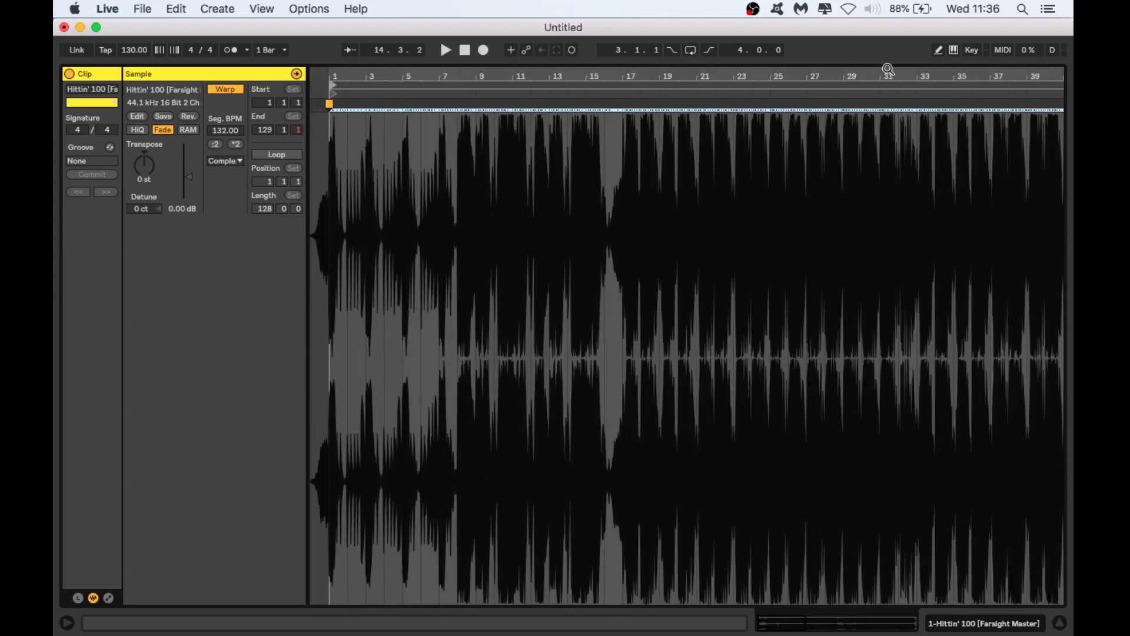
{"action": "left_click_drag", "start_coordinate": [889, 70], "coordinate": [956, 62]}
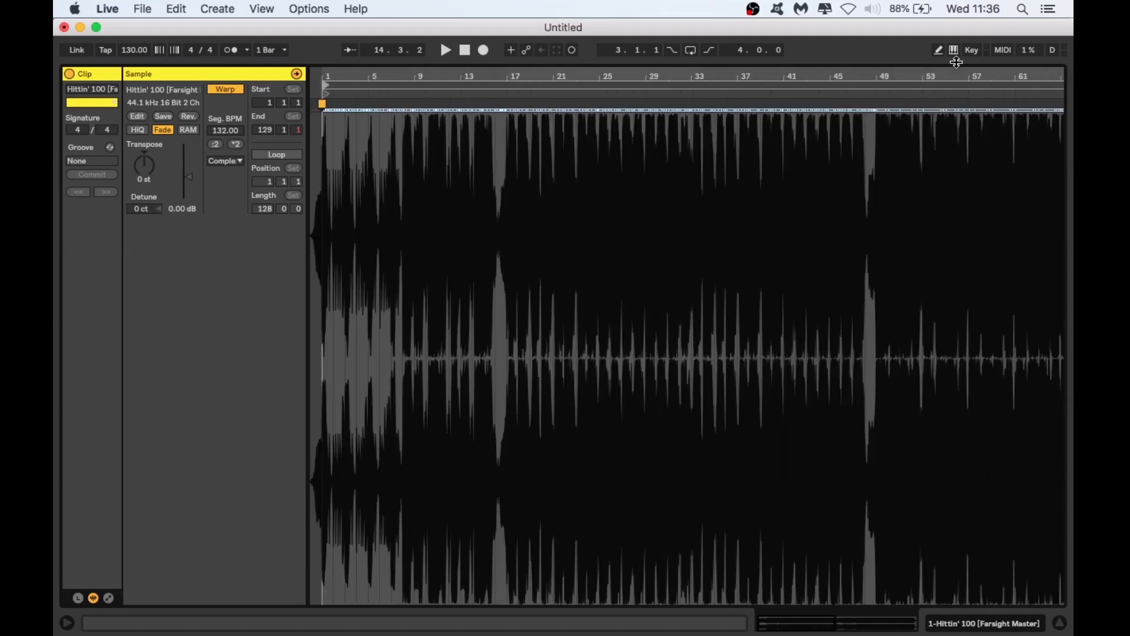
{"action": "left_click_drag", "start_coordinate": [883, 70], "coordinate": [883, 185]}
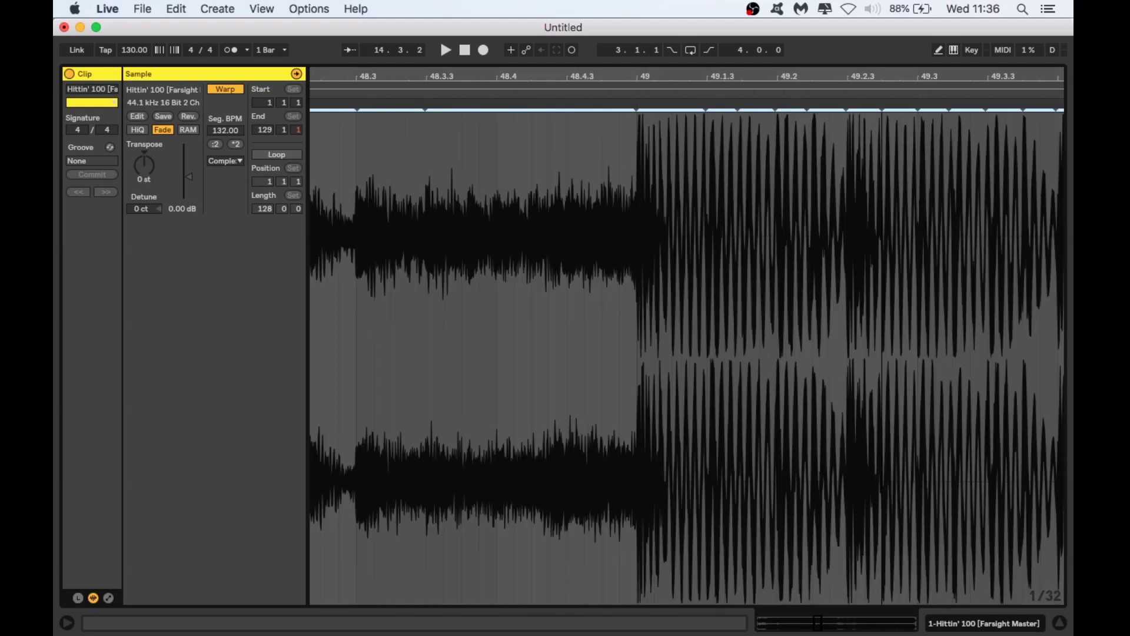
{"action": "left_click_drag", "start_coordinate": [597, 186], "coordinate": [597, 71]}
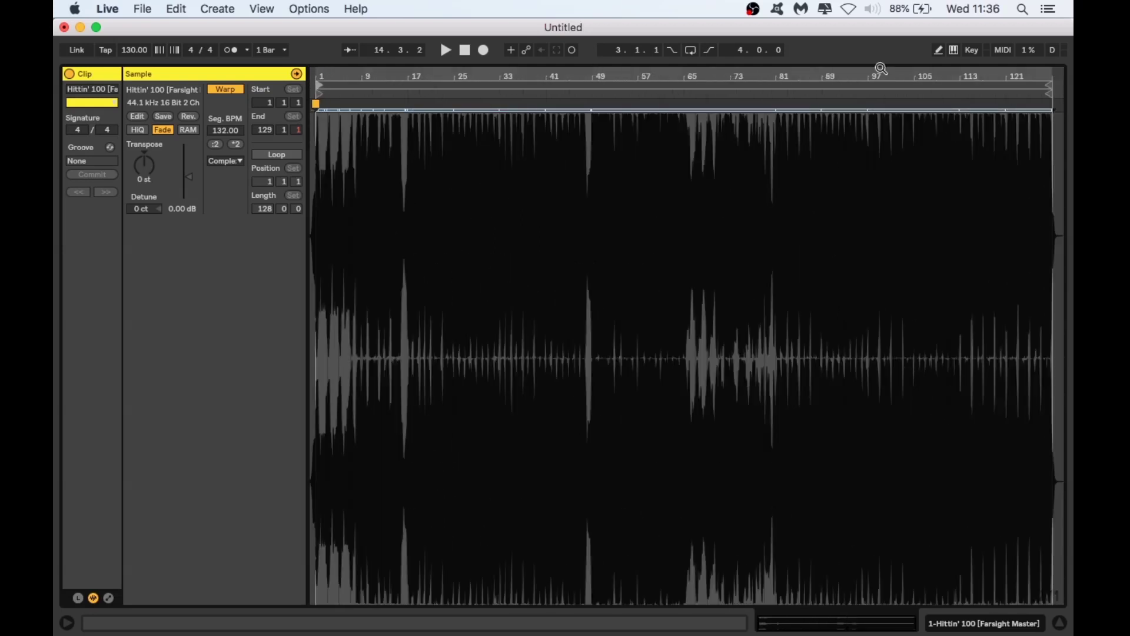
{"action": "mouse_move", "coordinate": [881, 68]}
{"action": "left_mouse_down"}
{"action": "mouse_move", "coordinate": [881, 172]}
{"action": "mouse_move", "coordinate": [882, 69]}
{"action": "left_mouse_up"}
- Lower the clip gain to -6.07 dB, change the warp mode to Complex Pro and close the clip view
{"action": "left_click_drag", "start_coordinate": [190, 176], "coordinate": [190, 182]}
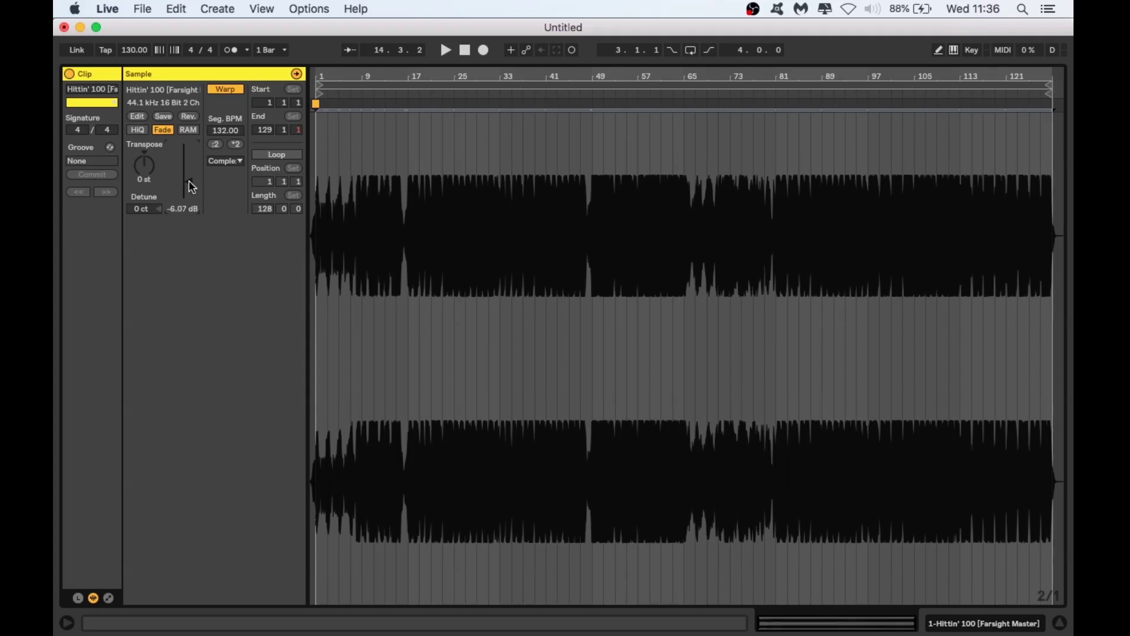
{"action": "left_click", "coordinate": [234, 163]}
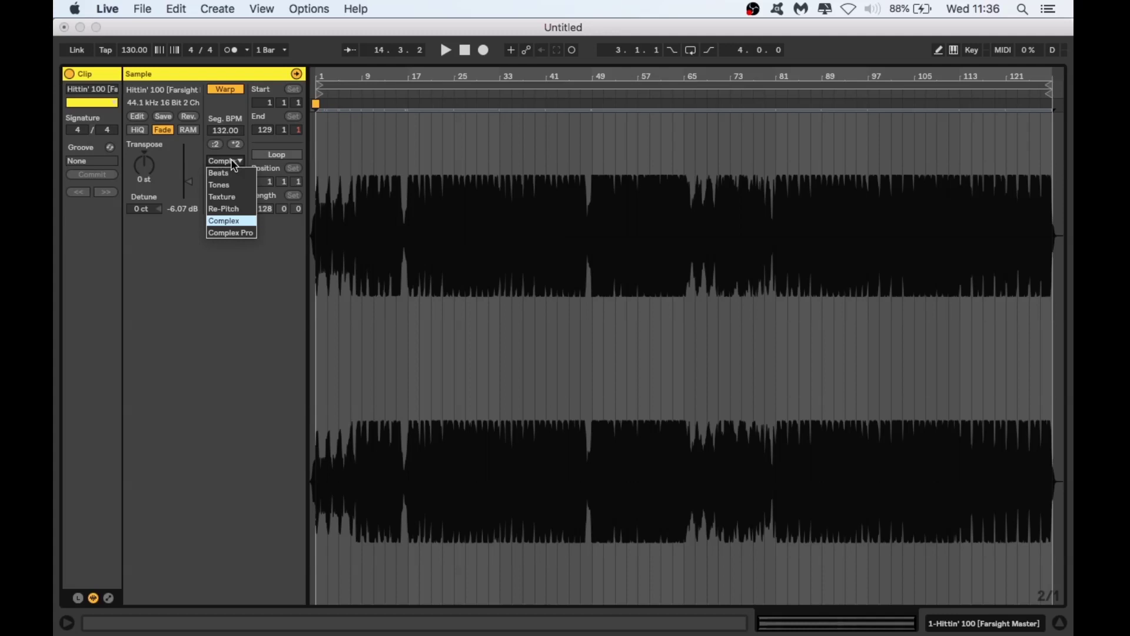
{"action": "left_click", "coordinate": [238, 233]}
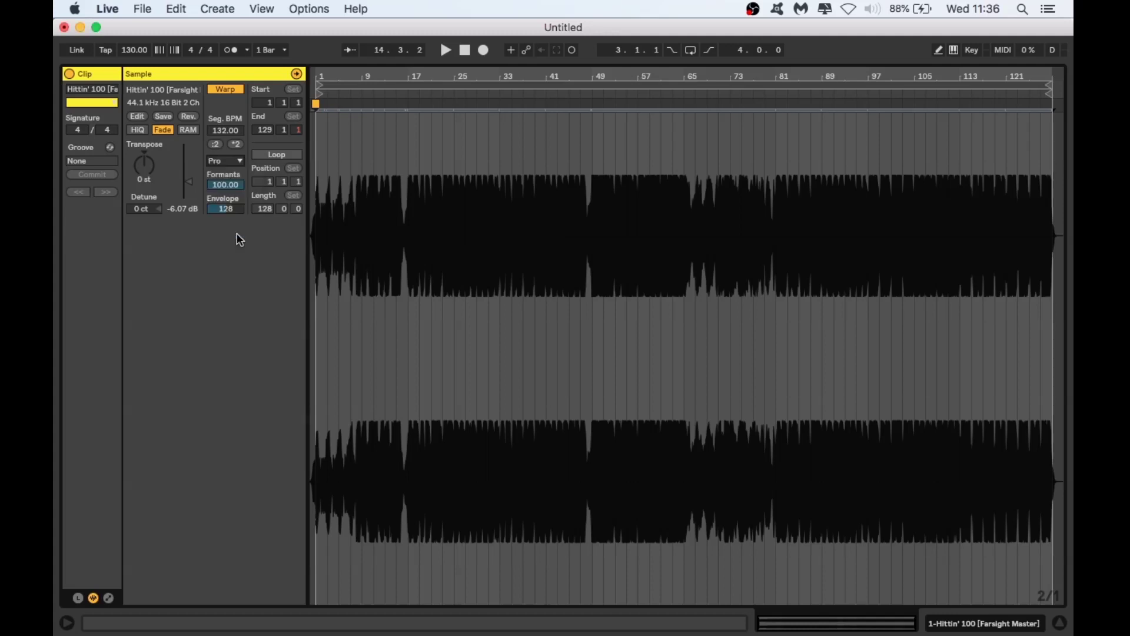
{"action": "key", "text": "super+alt+l"}
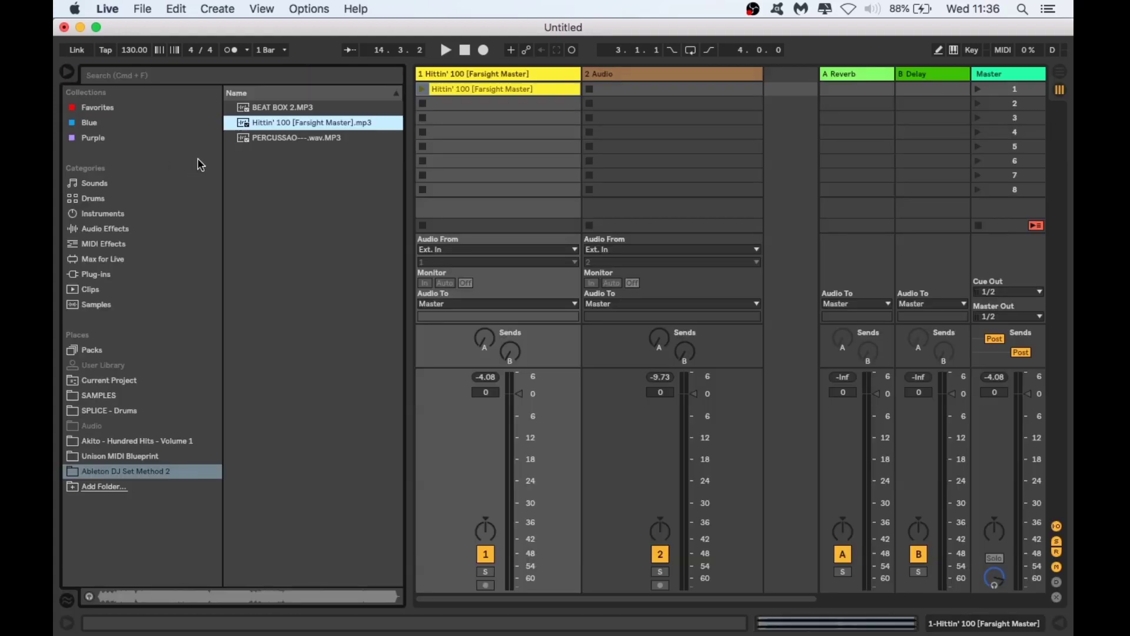
- Load PERCUSSAO---.wav.MP3 into the first clip slot of audio track 2
{"action": "left_click", "coordinate": [242, 138]}
{"action": "left_click_drag", "start_coordinate": [242, 136], "coordinate": [615, 89]}
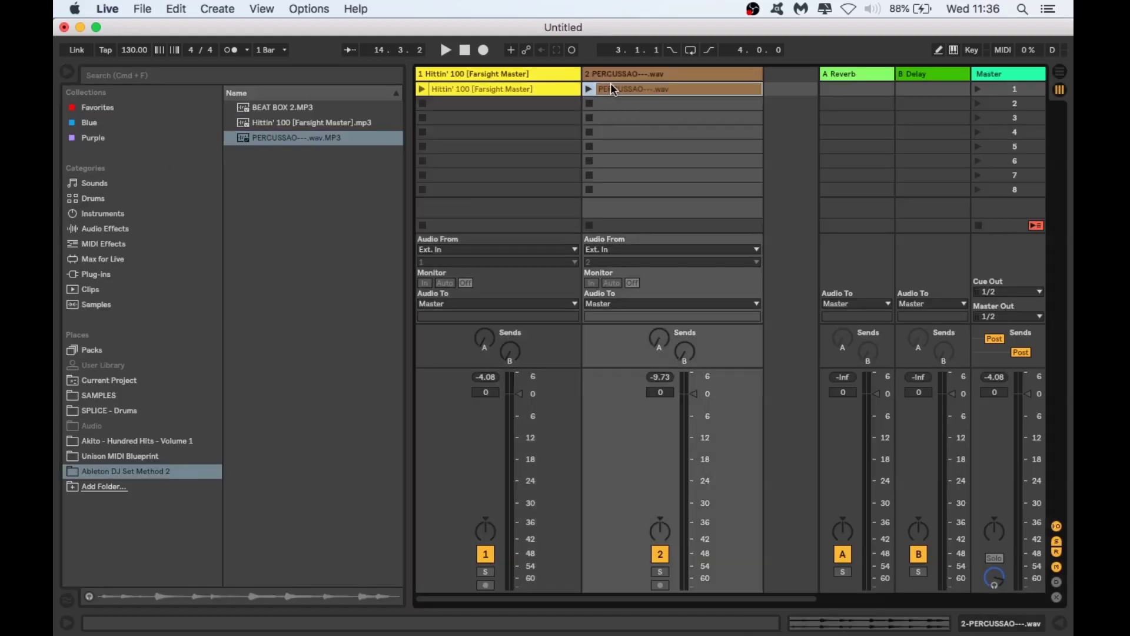
{"action": "left_click", "coordinate": [68, 74]}
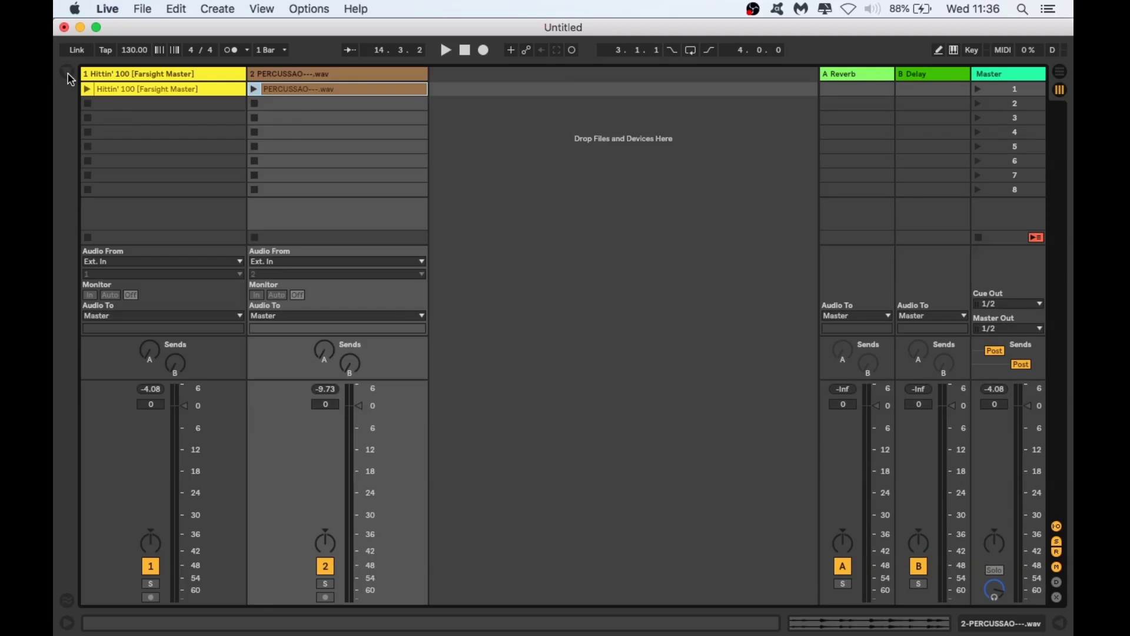
- Enable Warp on the PERCUSSAO clip and add a warp marker on its first hit, removing the marker at the sample start
{"action": "double_click", "coordinate": [324, 89]}
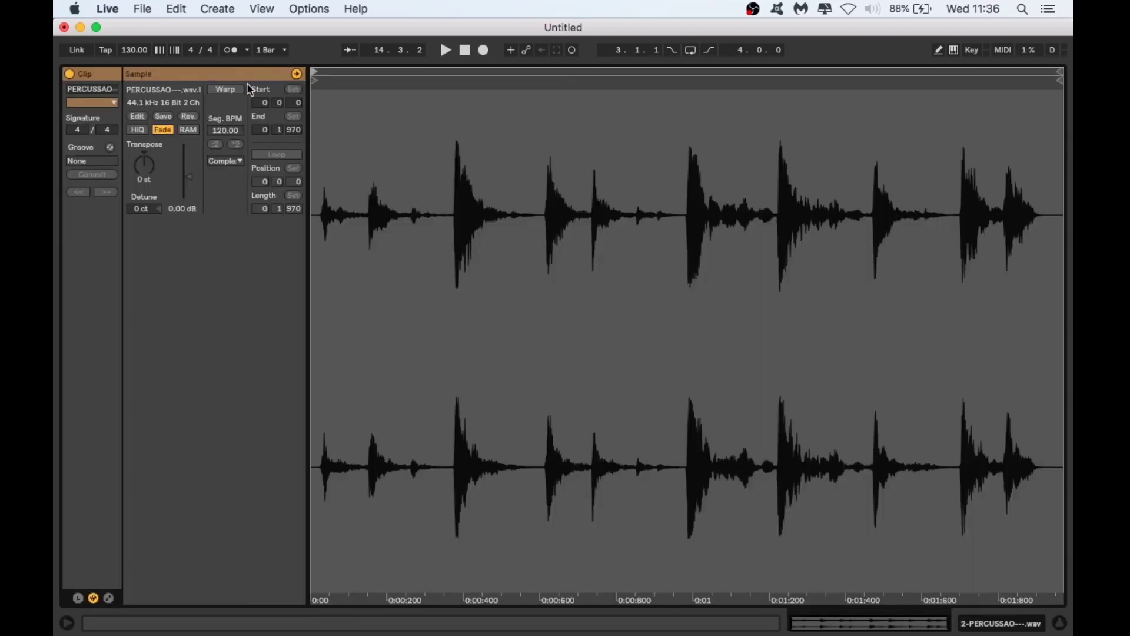
{"action": "left_click", "coordinate": [228, 90]}
{"action": "left_click_drag", "start_coordinate": [320, 74], "coordinate": [319, 177]}
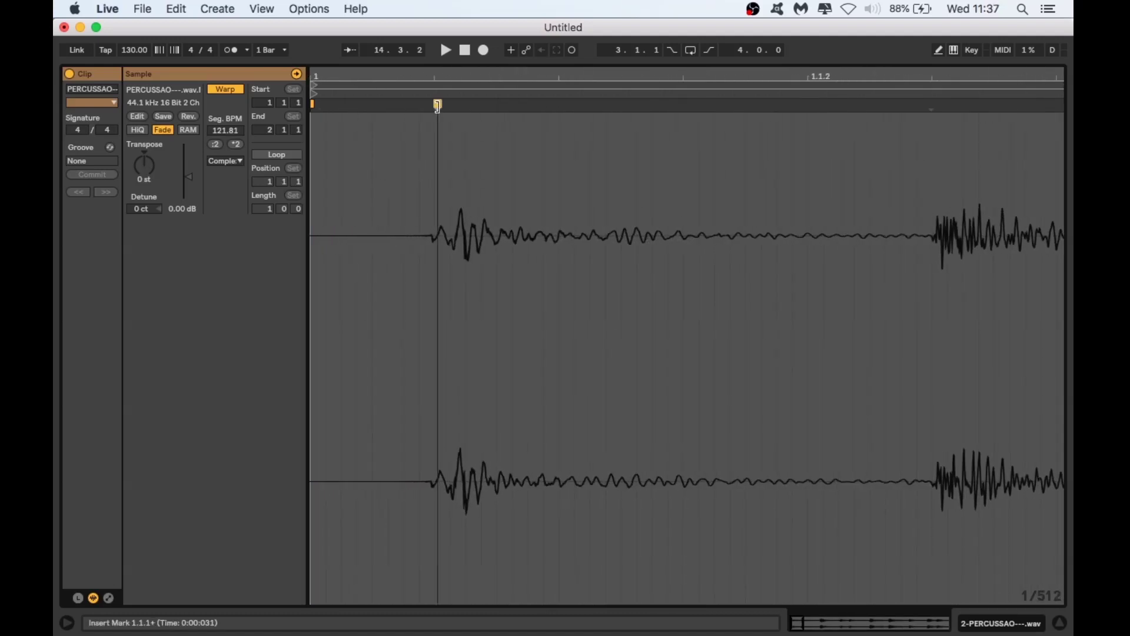
{"action": "double_click", "coordinate": [437, 106]}
{"action": "left_click", "coordinate": [313, 104]}
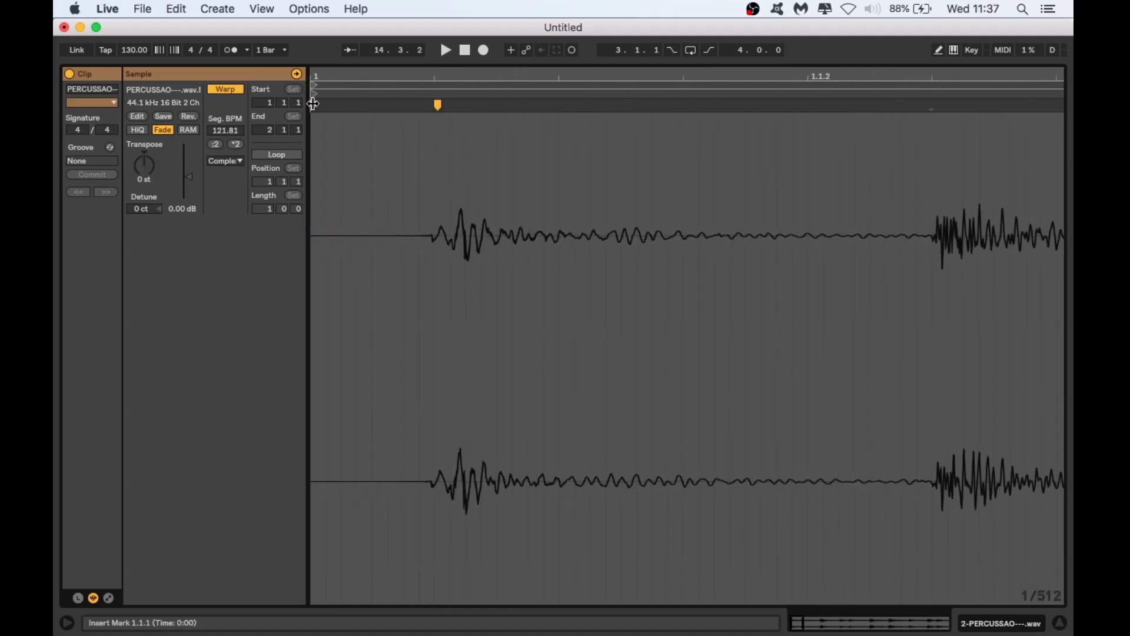
- Set 1.1.1 at the warp marker on the PERCUSSAO clip's first hit
{"action": "right_click", "coordinate": [437, 103]}
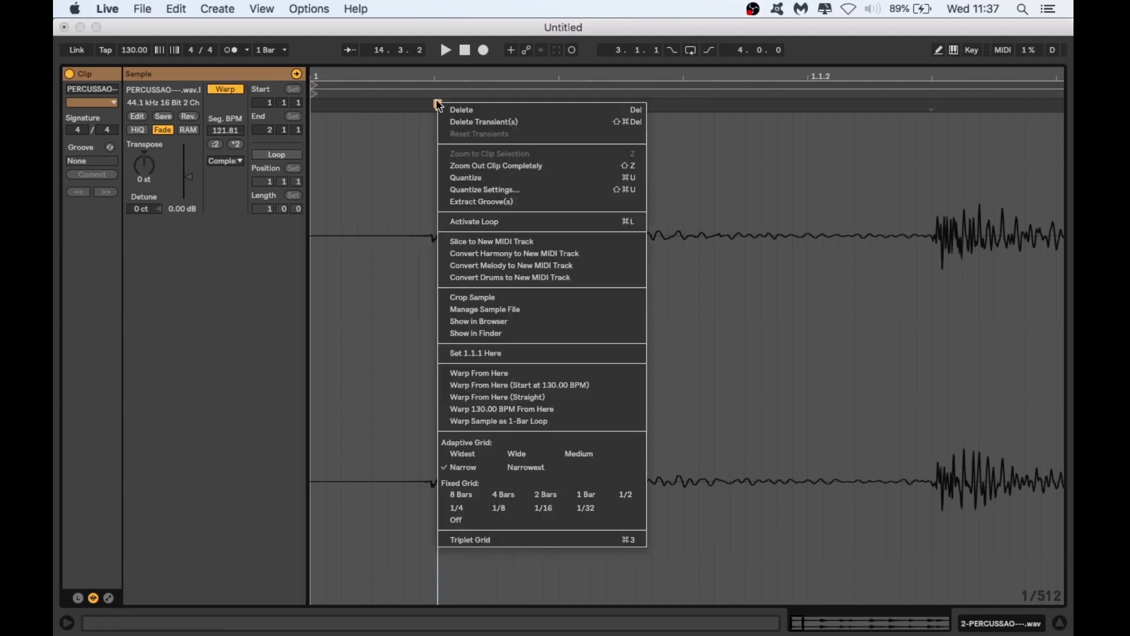
{"action": "left_click", "coordinate": [479, 350]}
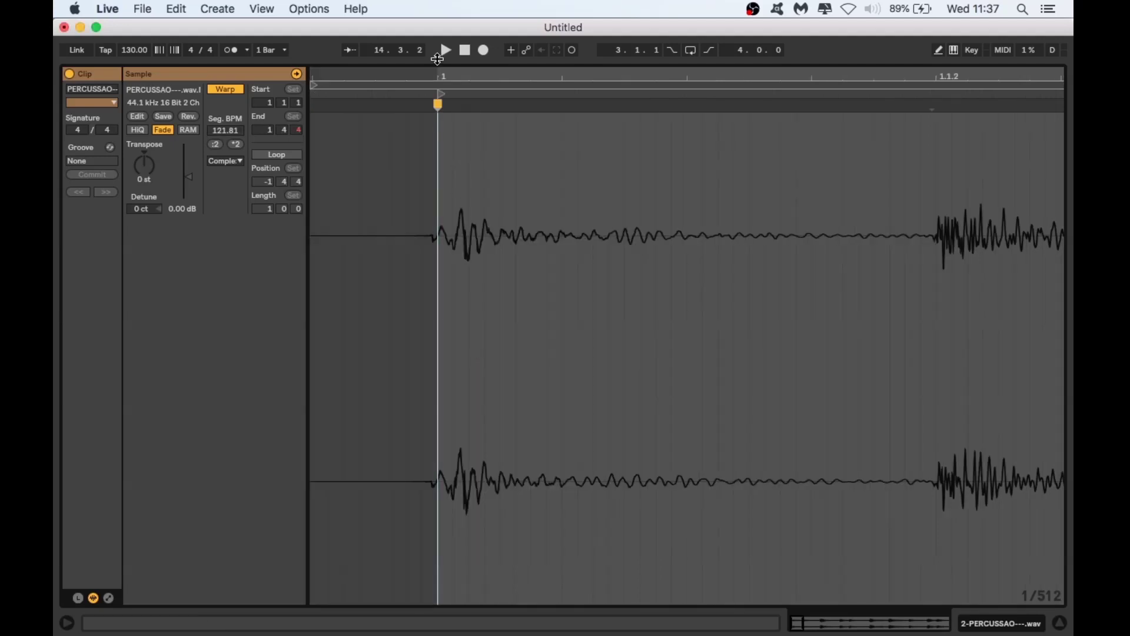
- Set the PERCUSSAO clip's segment BPM to 125.00
{"action": "mouse_move", "coordinate": [440, 71]}
{"action": "left_mouse_down"}
{"action": "mouse_move", "coordinate": [465, 105]}
{"action": "mouse_move", "coordinate": [439, 114]}
{"action": "left_mouse_up"}
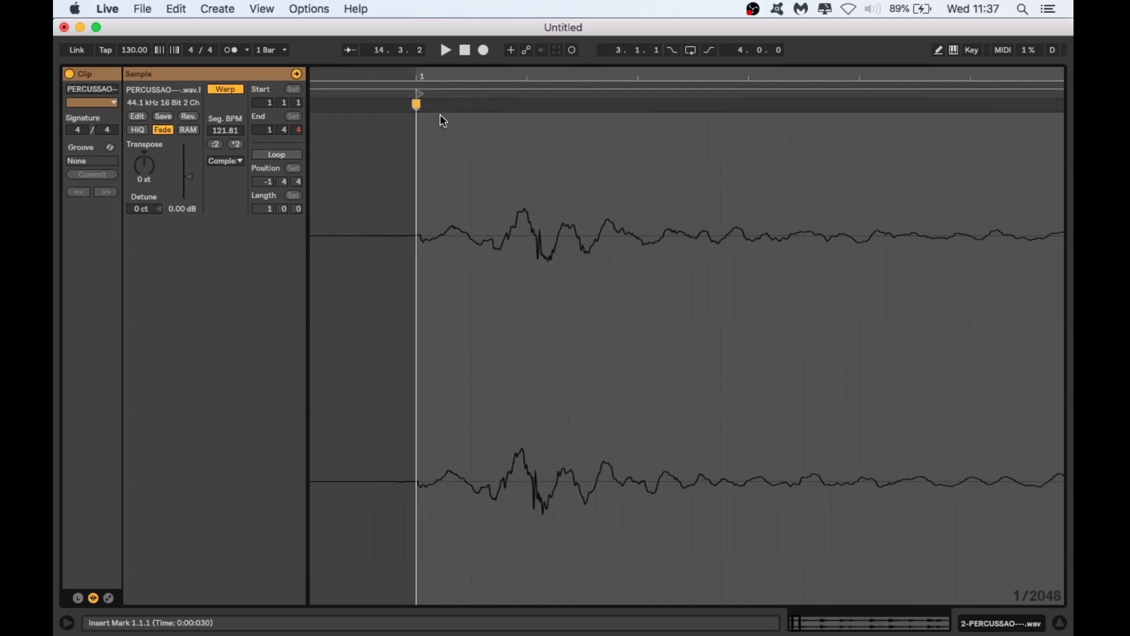
{"action": "left_click_drag", "start_coordinate": [463, 75], "coordinate": [463, 23]}
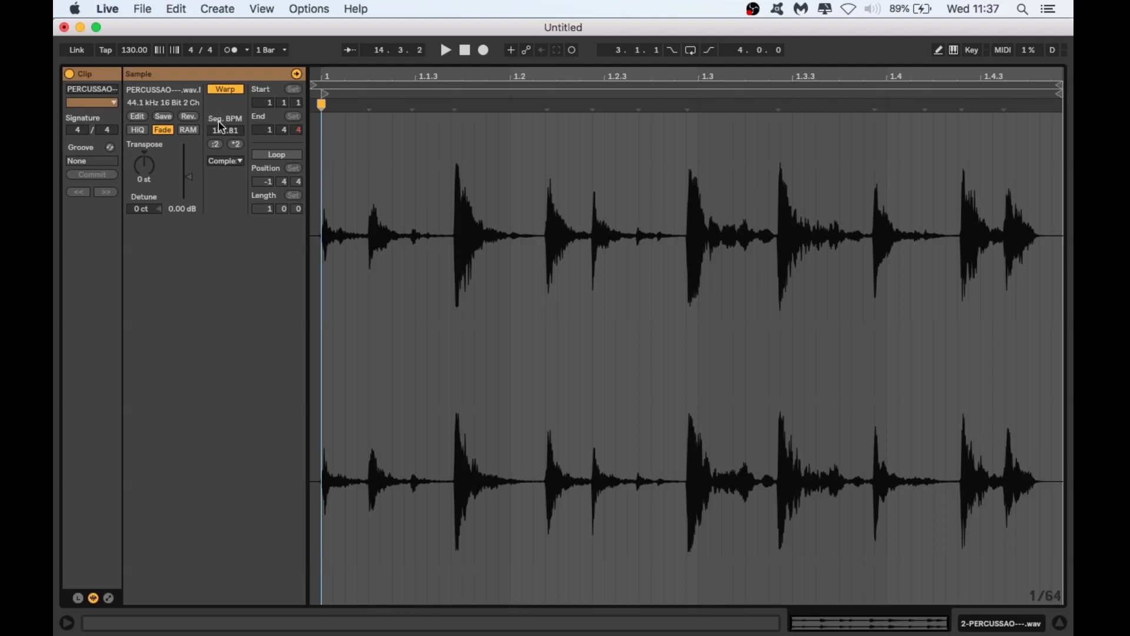
{"action": "left_click_drag", "start_coordinate": [223, 130], "coordinate": [222, 124]}
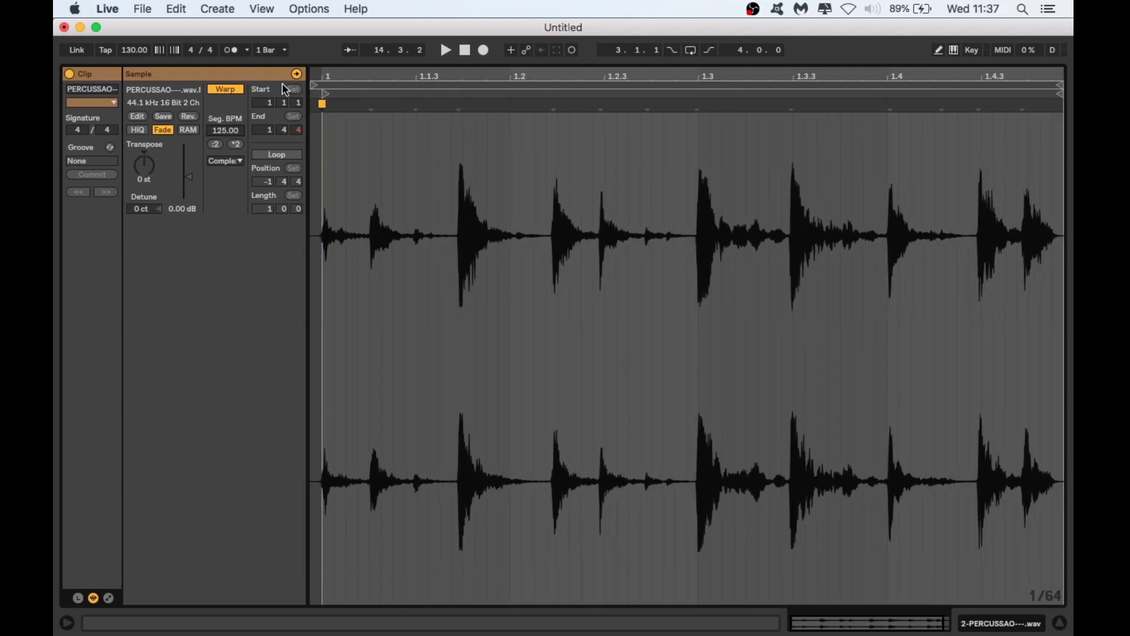
- Loop the PERCUSSAO clip over one bar from 1.1.1, extend its end to 2.1.1, and play it from its slot
{"action": "left_click_drag", "start_coordinate": [312, 86], "coordinate": [363, 70]}
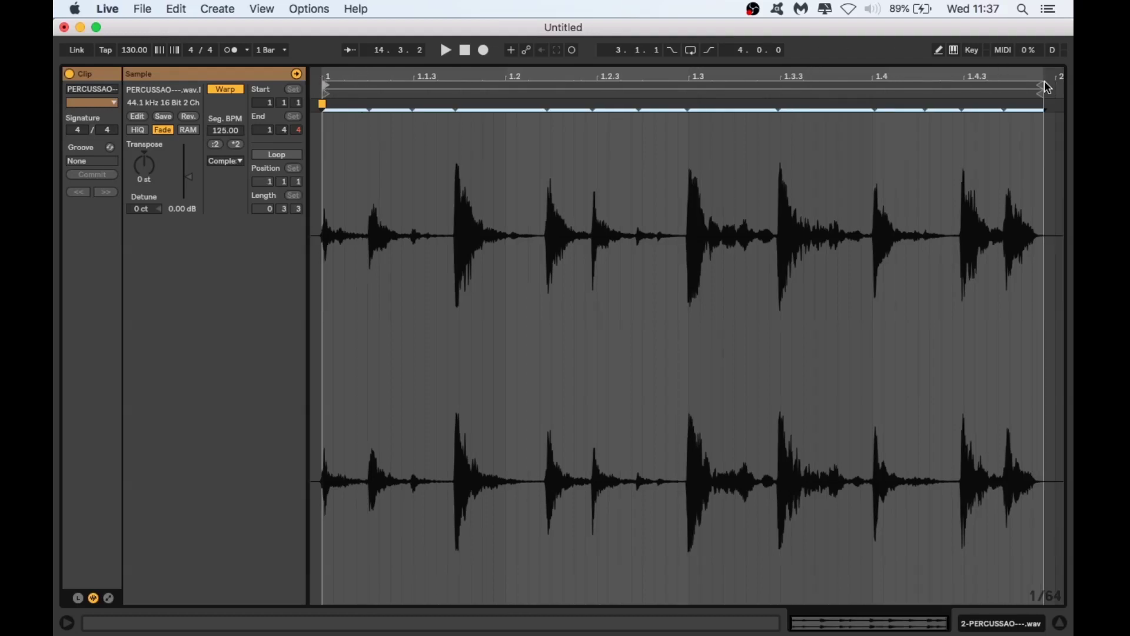
{"action": "left_click_drag", "start_coordinate": [1040, 86], "coordinate": [1051, 95]}
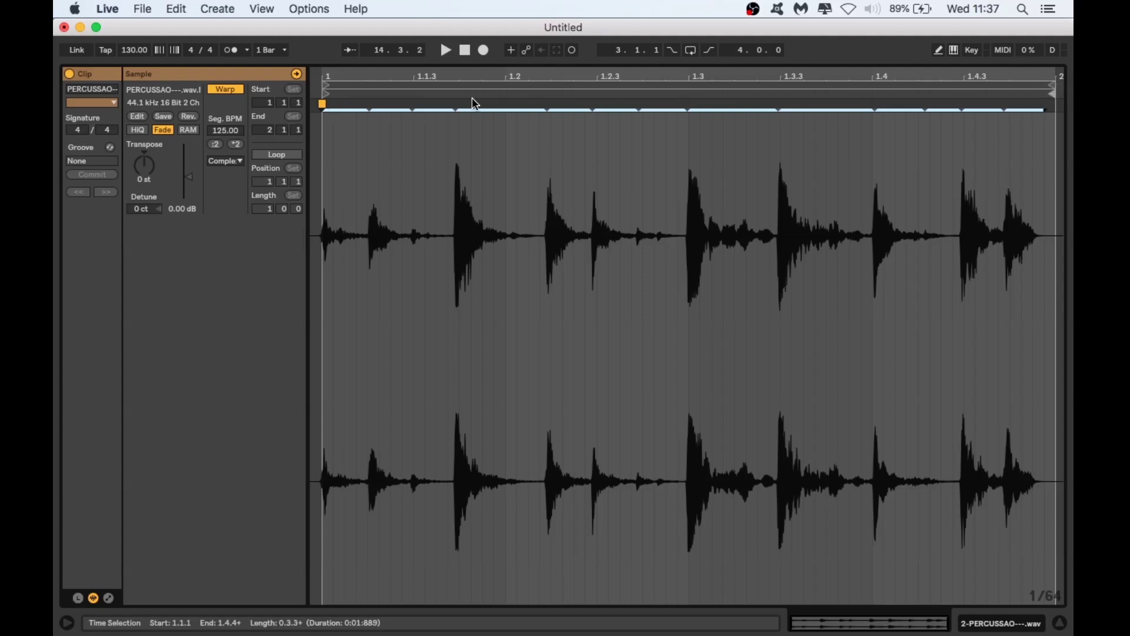
{"action": "left_click", "coordinate": [277, 155]}
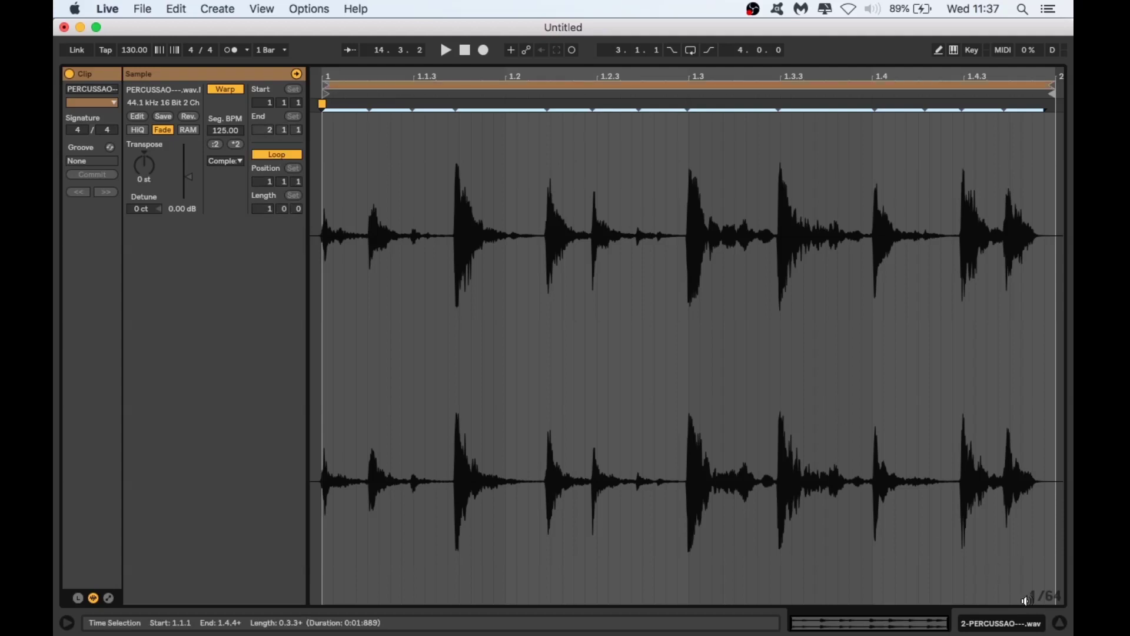
{"action": "left_click", "coordinate": [1059, 623]}
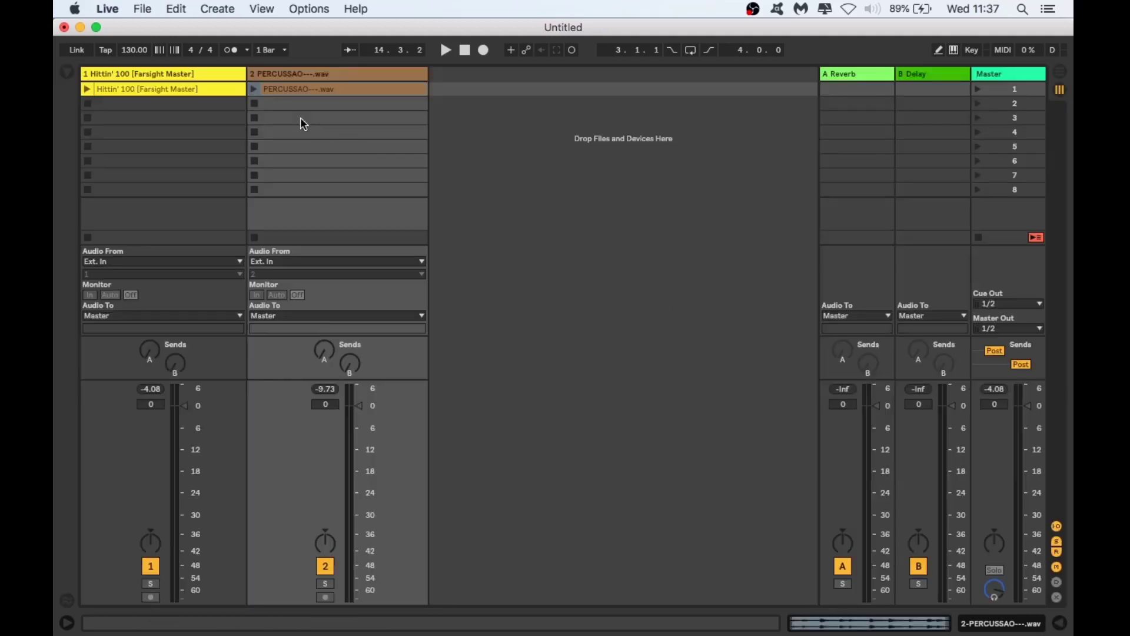
{"action": "left_click", "coordinate": [255, 93]}
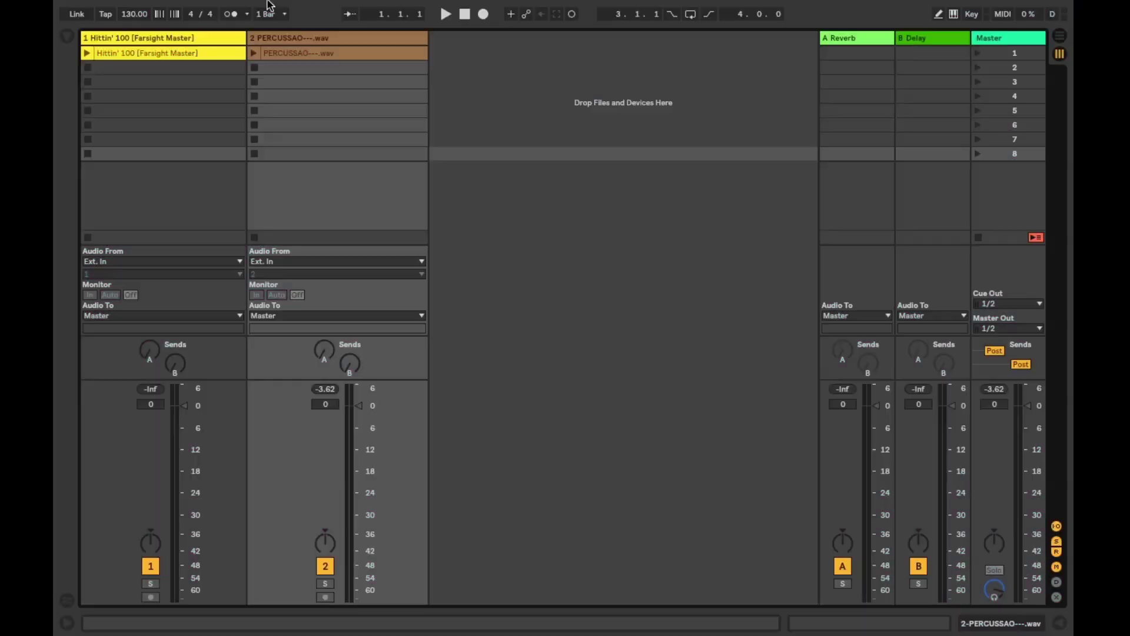
- Show the crossfader in the mixer and assign track 1 to side A and track 2 to side B
{"action": "mouse_move", "coordinate": [269, 4]}
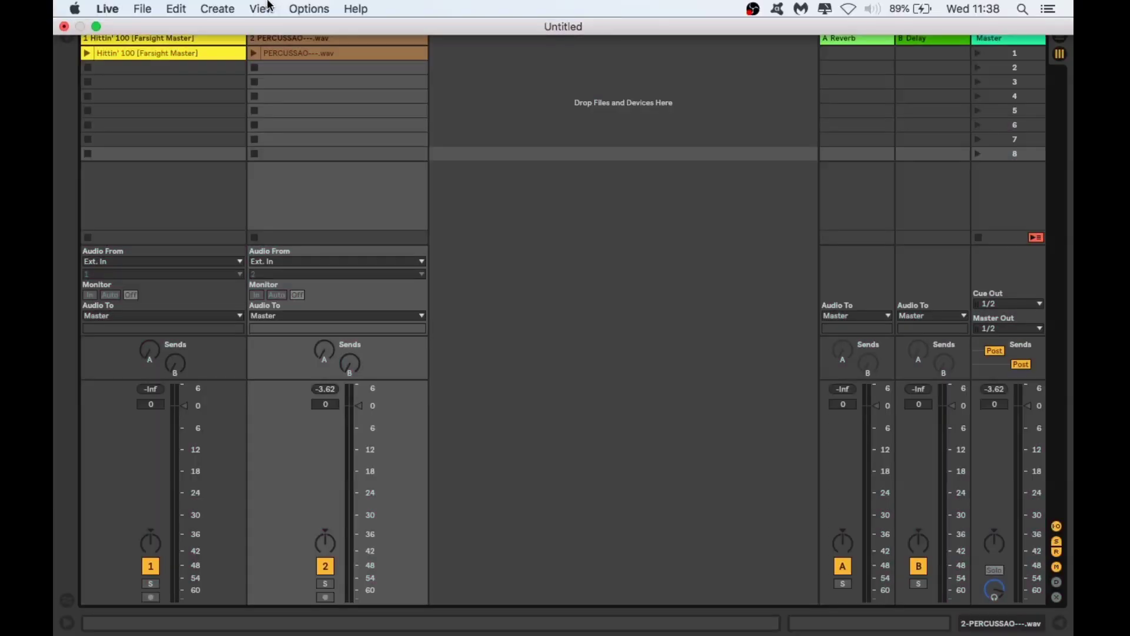
{"action": "left_click", "coordinate": [262, 8]}
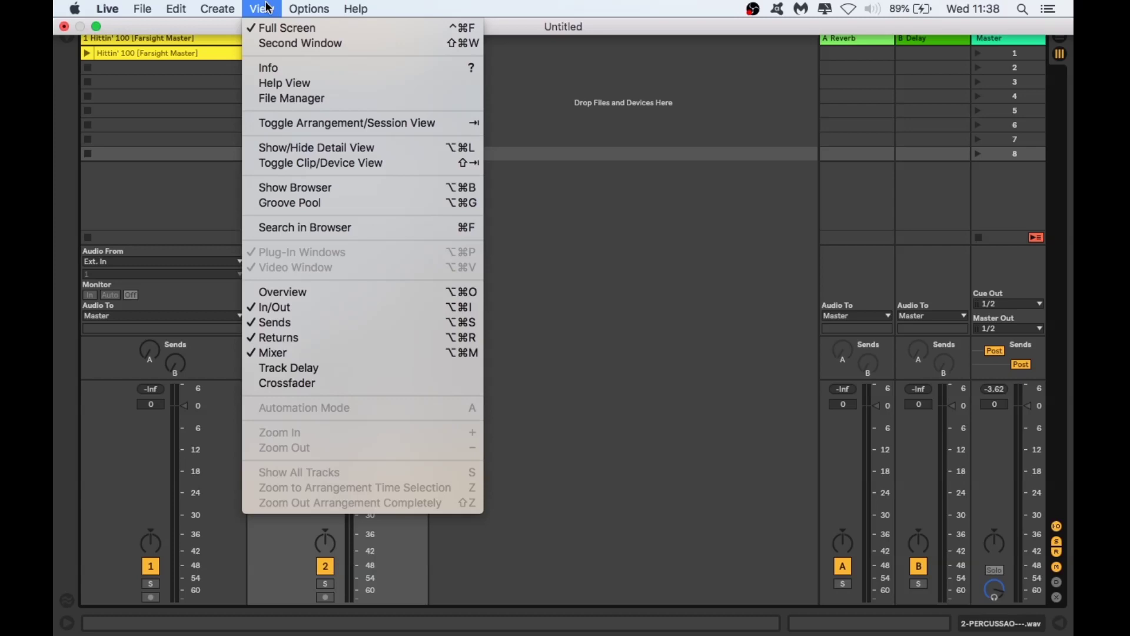
{"action": "left_click", "coordinate": [298, 385]}
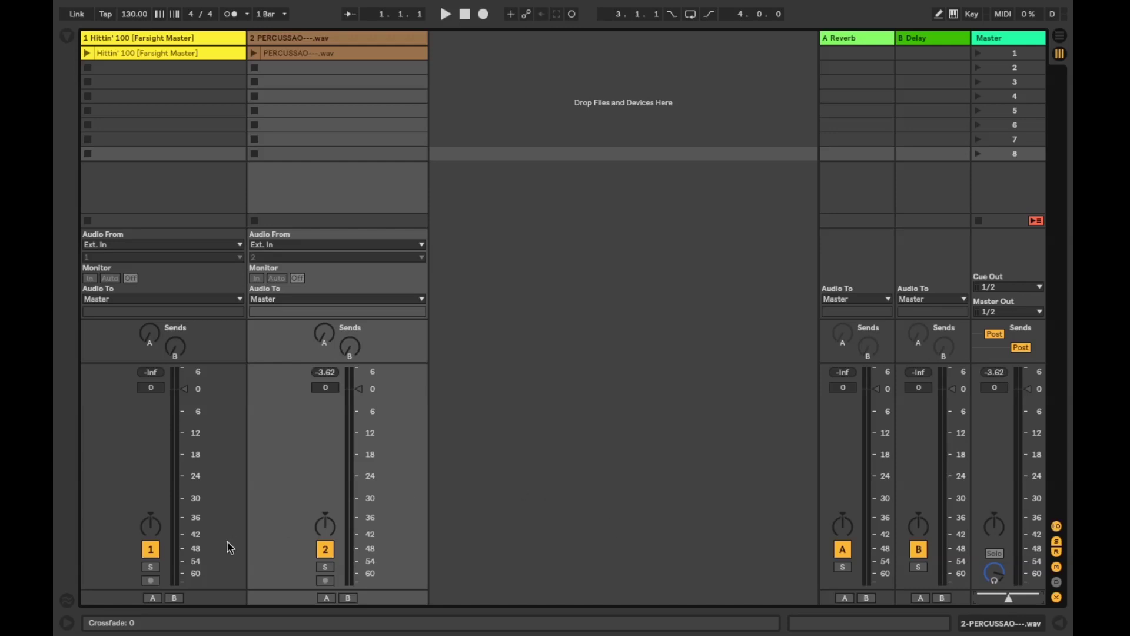
{"action": "left_click", "coordinate": [153, 598]}
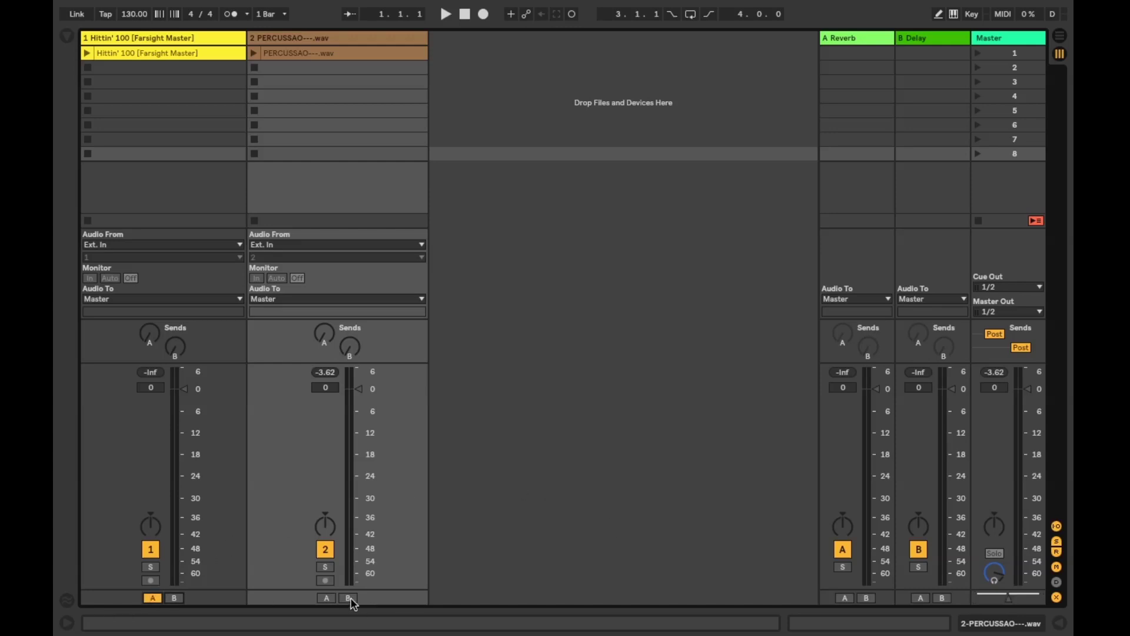
{"action": "left_click", "coordinate": [349, 598]}
- Play the Hittin' 100 clip with the crossfader fully on A, and launch the PERCUSSAO loop alongside it
{"action": "left_click", "coordinate": [87, 53]}
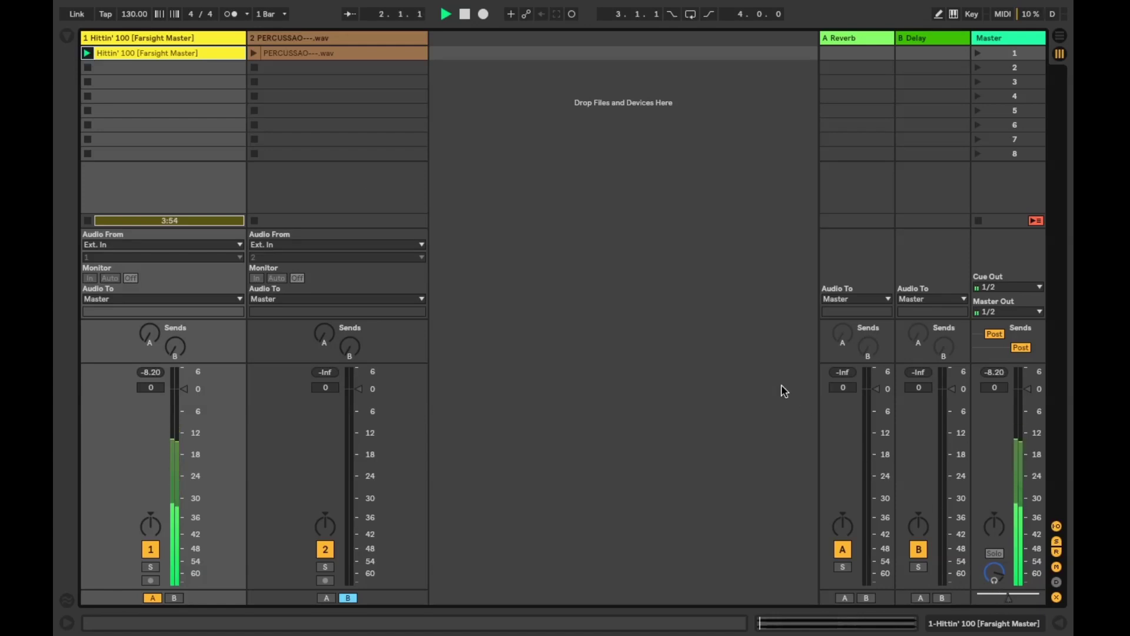
{"action": "left_click_drag", "start_coordinate": [1010, 598], "coordinate": [977, 598]}
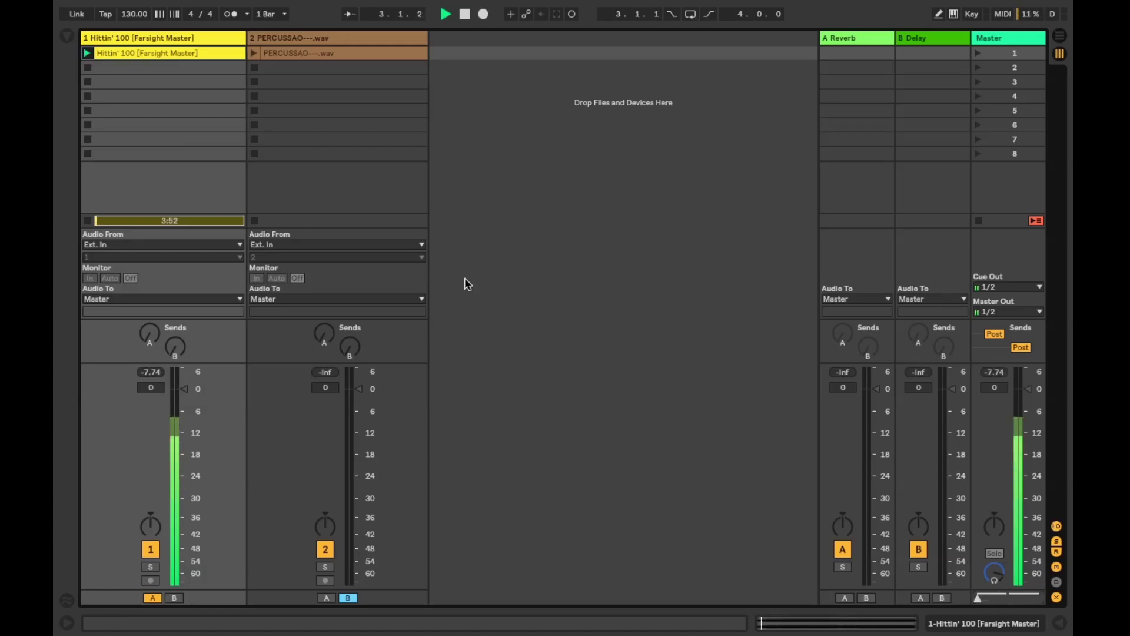
{"action": "left_click", "coordinate": [254, 54]}
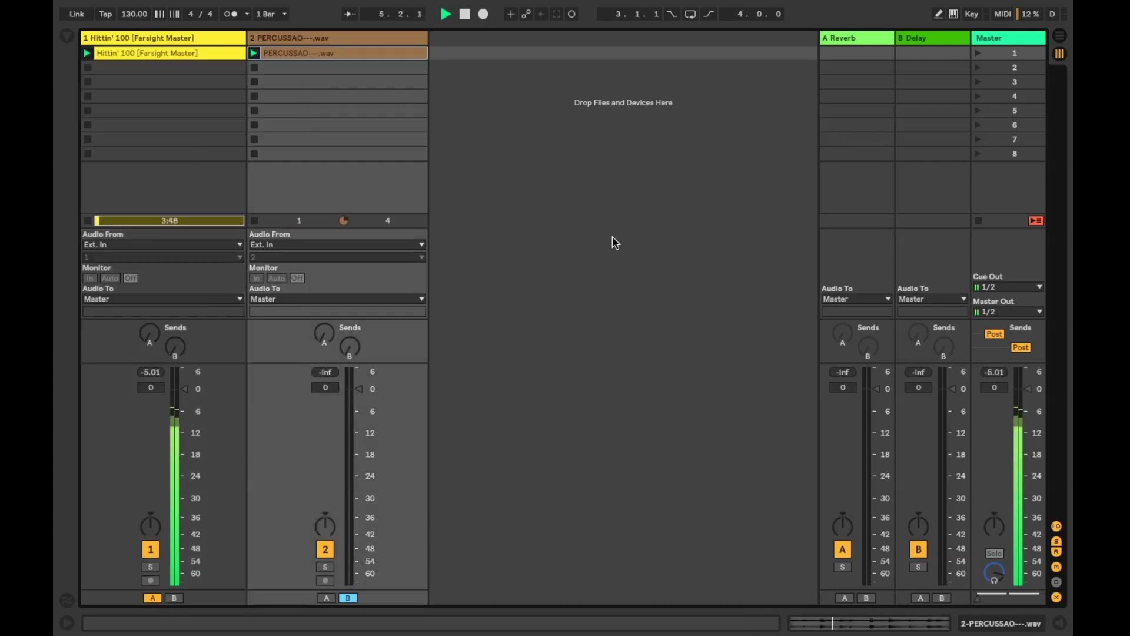
- Crossfade gradually from A fully to B at 50B and stop playback
{"action": "left_click_drag", "start_coordinate": [977, 597], "coordinate": [1019, 598]}
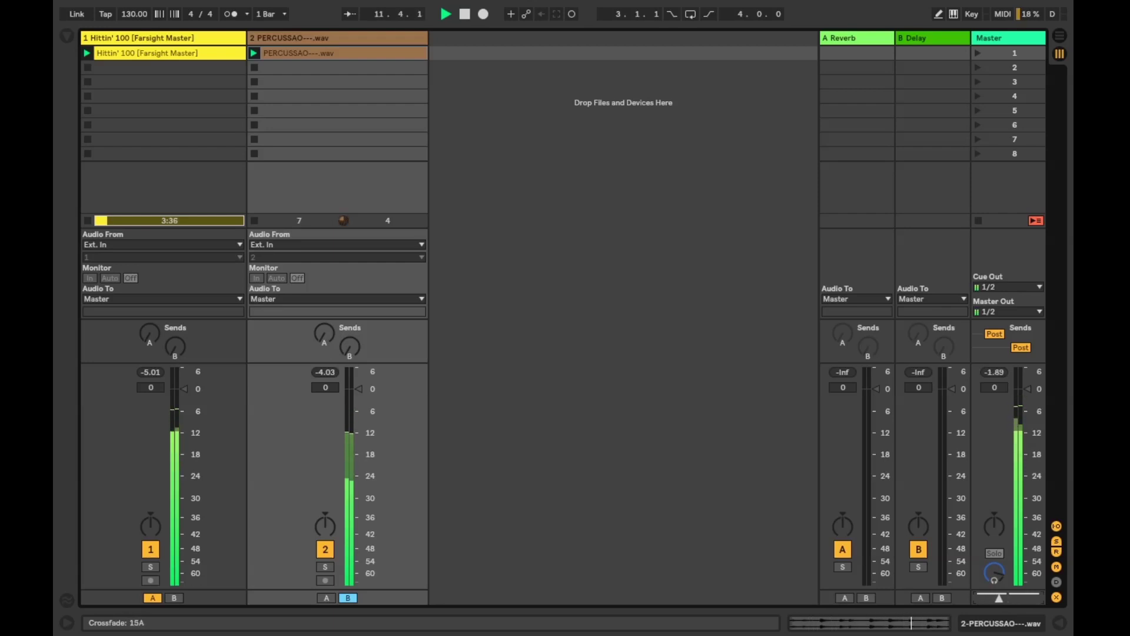
{"action": "left_click_drag", "start_coordinate": [1011, 598], "coordinate": [1016, 597]}
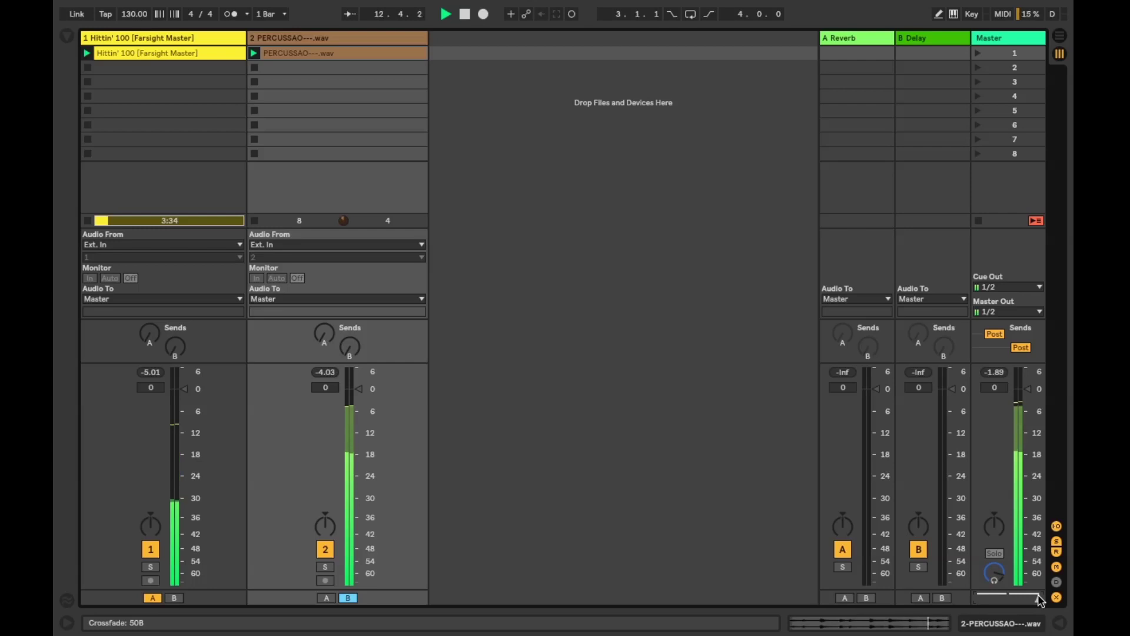
{"action": "left_click", "coordinate": [468, 18]}
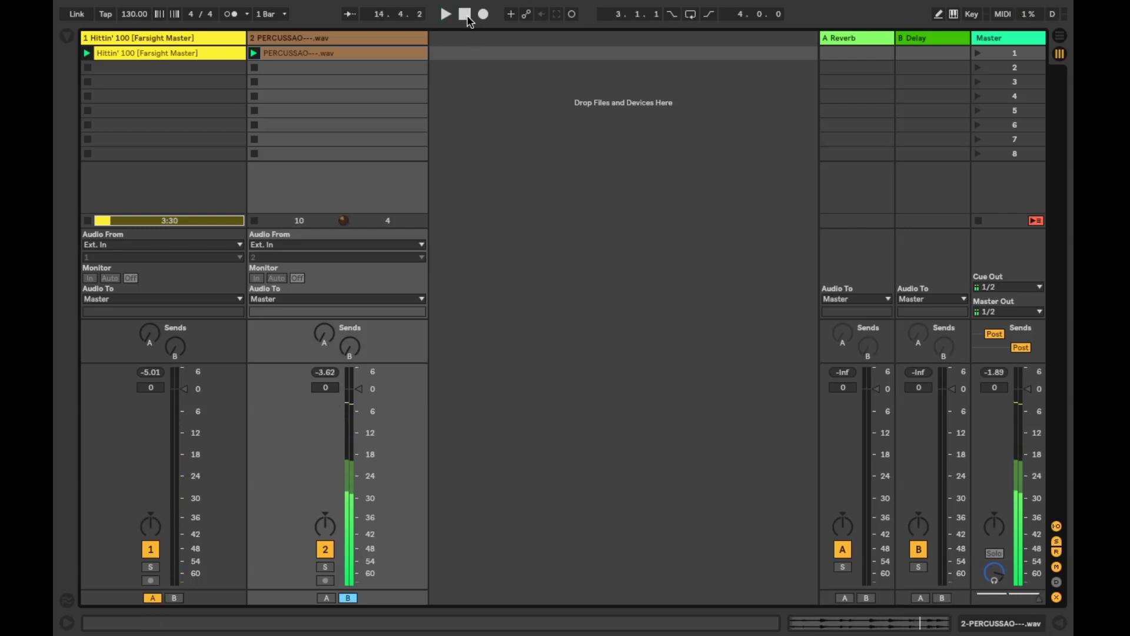
- Swap the two clips so PERCUSSAO sits in track 1's first slot and Hittin' 100 in track 2's
{"action": "left_click", "coordinate": [322, 55]}
{"action": "left_click_drag", "start_coordinate": [320, 54], "coordinate": [353, 56]}
{"action": "left_click_drag", "start_coordinate": [210, 70], "coordinate": [211, 55]}
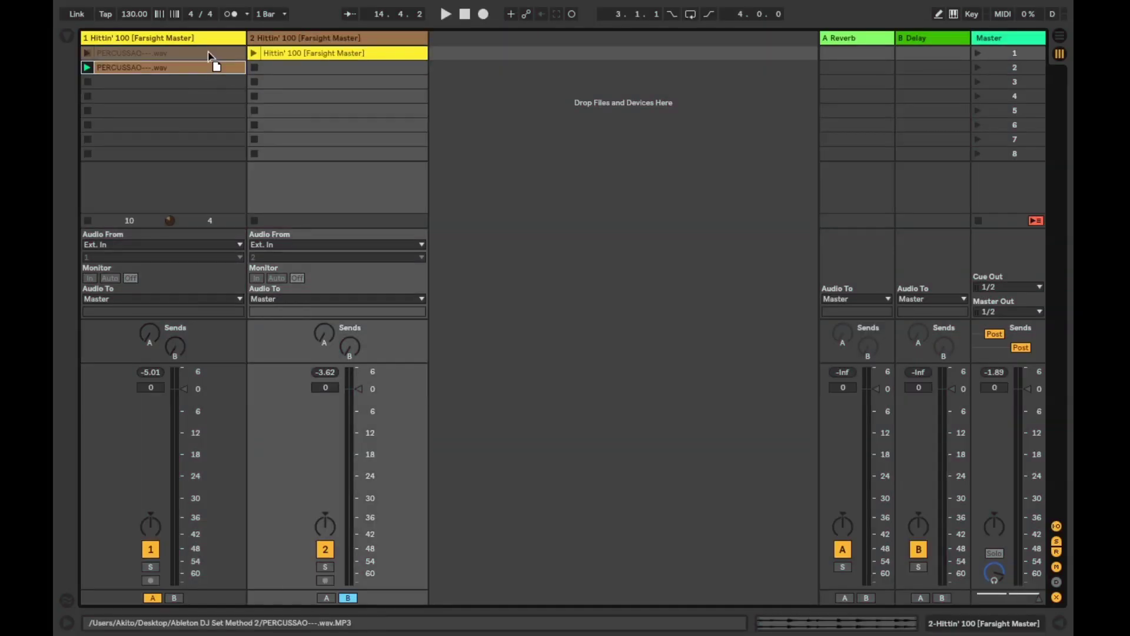
- Move PERCUSSAO to track 2 and Hittin' 100 back to track 1's first slot, using slot 5 as a temporary place
{"action": "left_click_drag", "start_coordinate": [313, 54], "coordinate": [194, 116]}
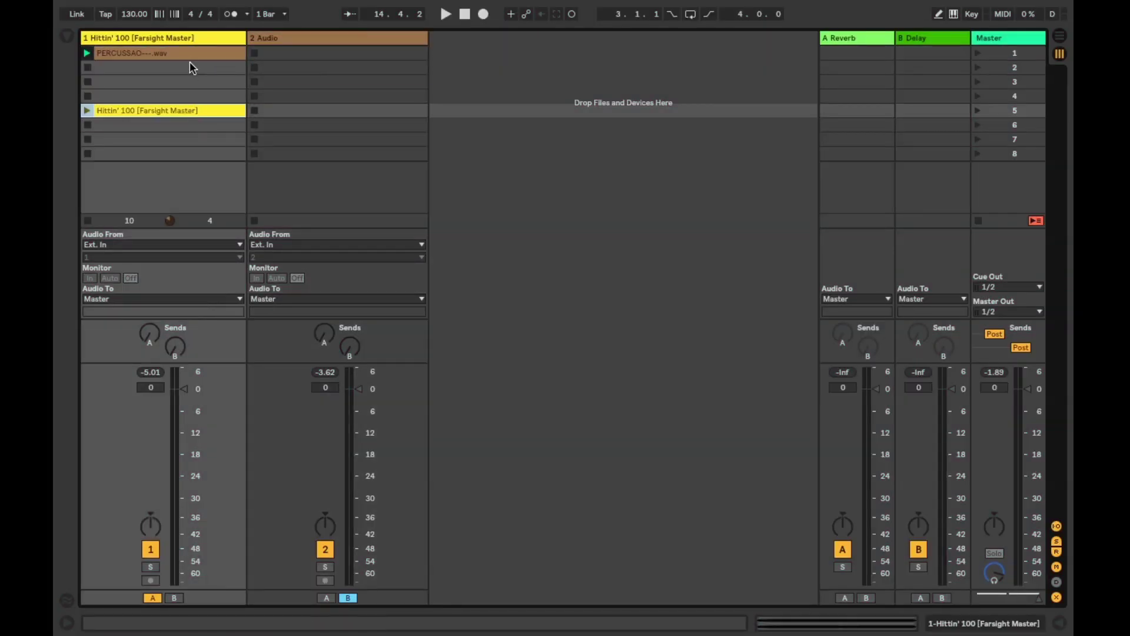
{"action": "left_click_drag", "start_coordinate": [199, 54], "coordinate": [368, 76]}
{"action": "left_click", "coordinate": [221, 112]}
{"action": "left_click_drag", "start_coordinate": [221, 116], "coordinate": [180, 49]}
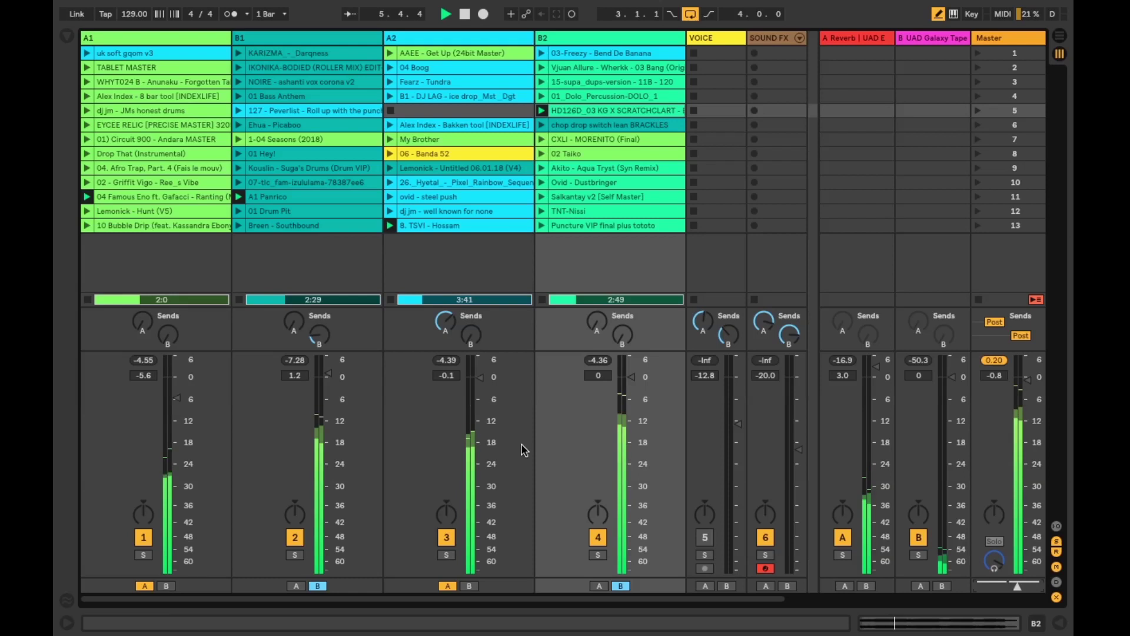
- Mix the playing decks by muting A2, dipping B1's volume to -15.0 dB and raising it again, and crossfading toward A
{"action": "left_click", "coordinate": [447, 537]}
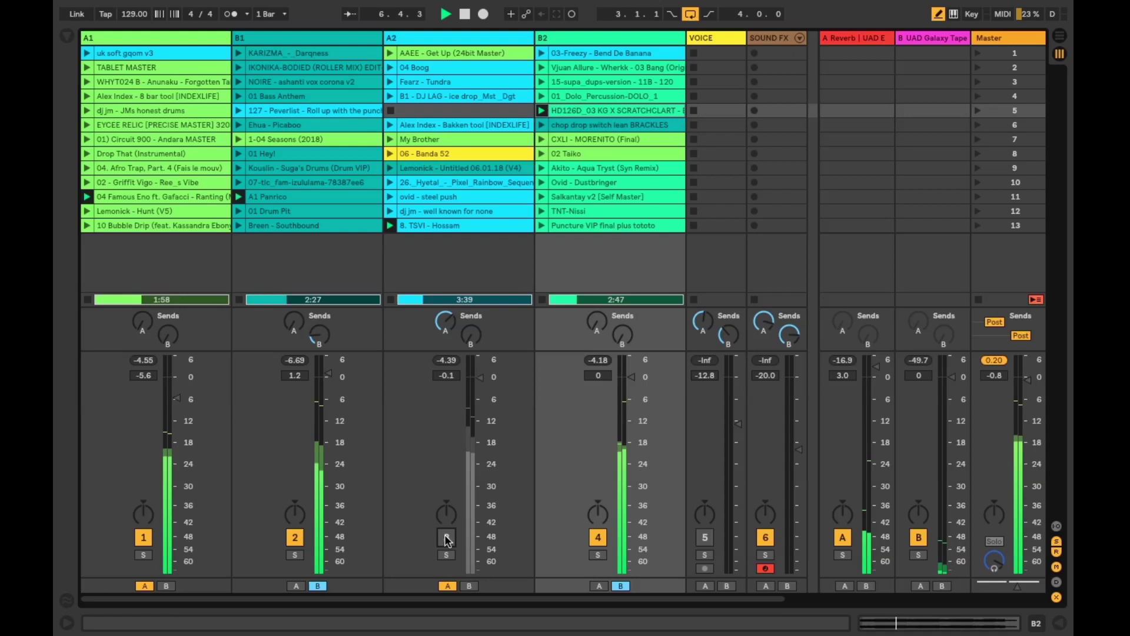
{"action": "left_click_drag", "start_coordinate": [328, 374], "coordinate": [329, 432]}
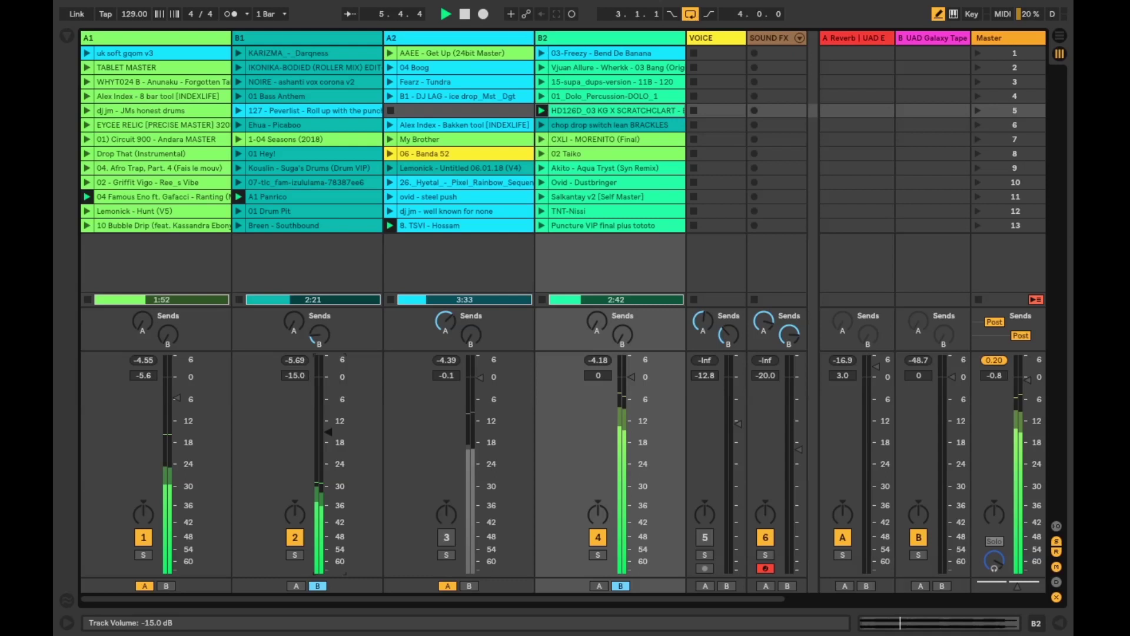
{"action": "left_click_drag", "start_coordinate": [329, 431], "coordinate": [329, 372]}
{"action": "left_click_drag", "start_coordinate": [1017, 585], "coordinate": [987, 586]}
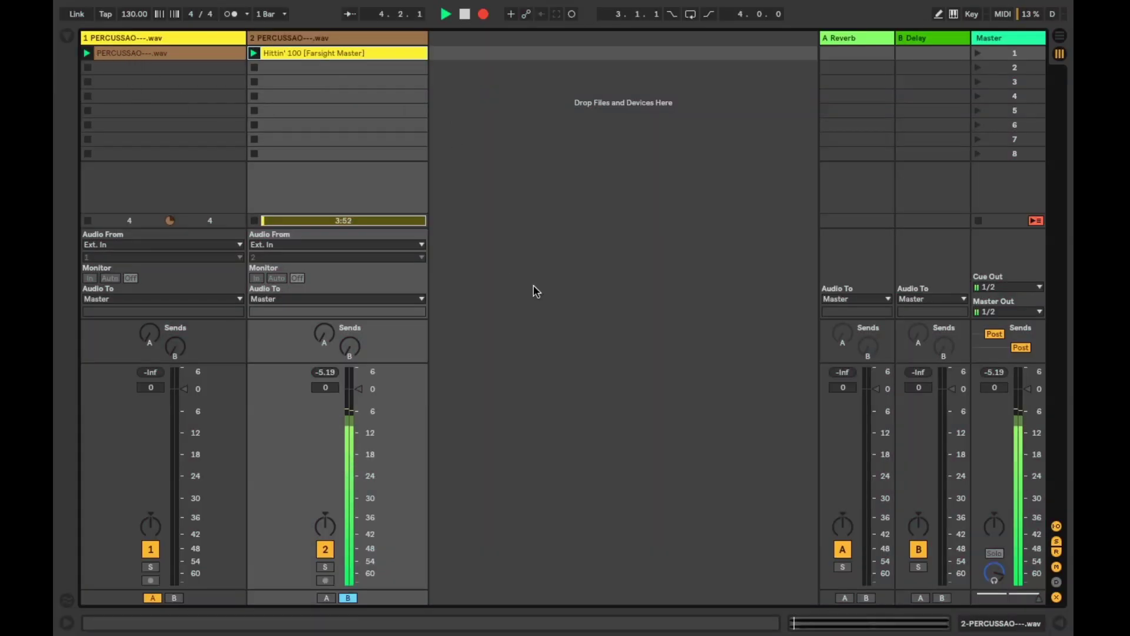
- Move the crossfader from B toward A while recording, and show the recorded clips in the Arrangement View
{"action": "left_click_drag", "start_coordinate": [1041, 593], "coordinate": [1001, 597]}
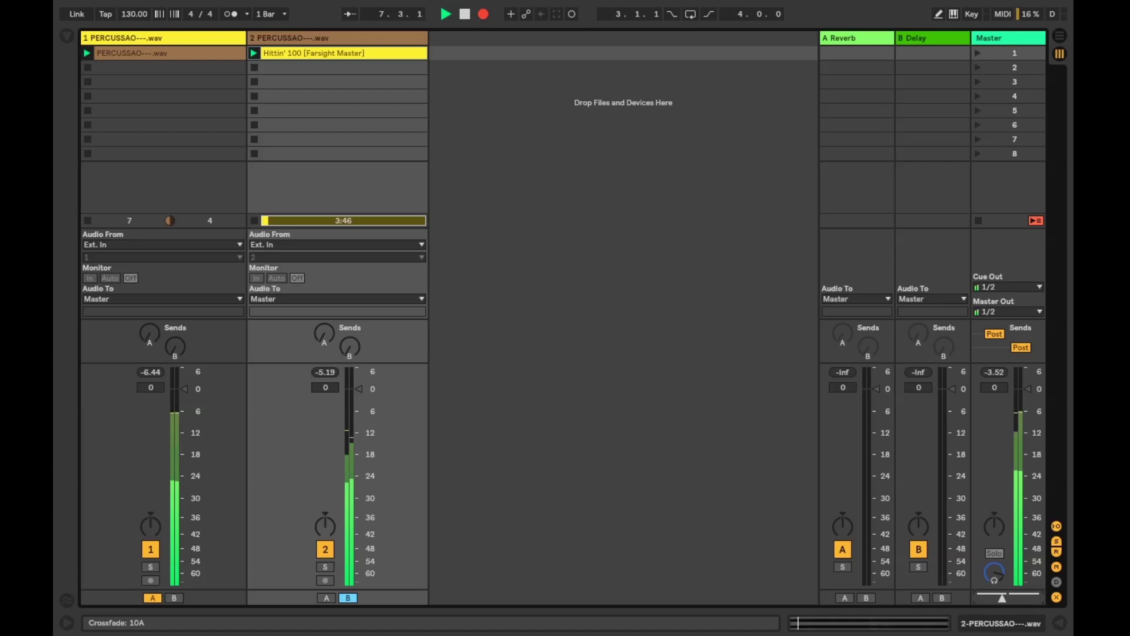
{"action": "key", "text": "Tab"}
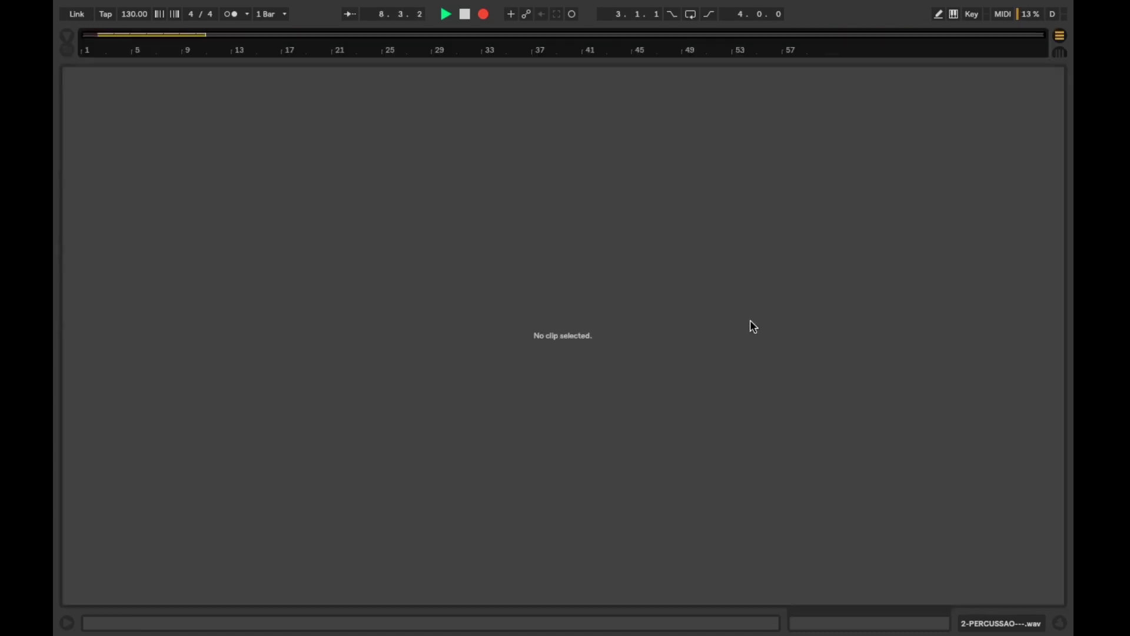
{"action": "left_click", "coordinate": [1058, 622]}
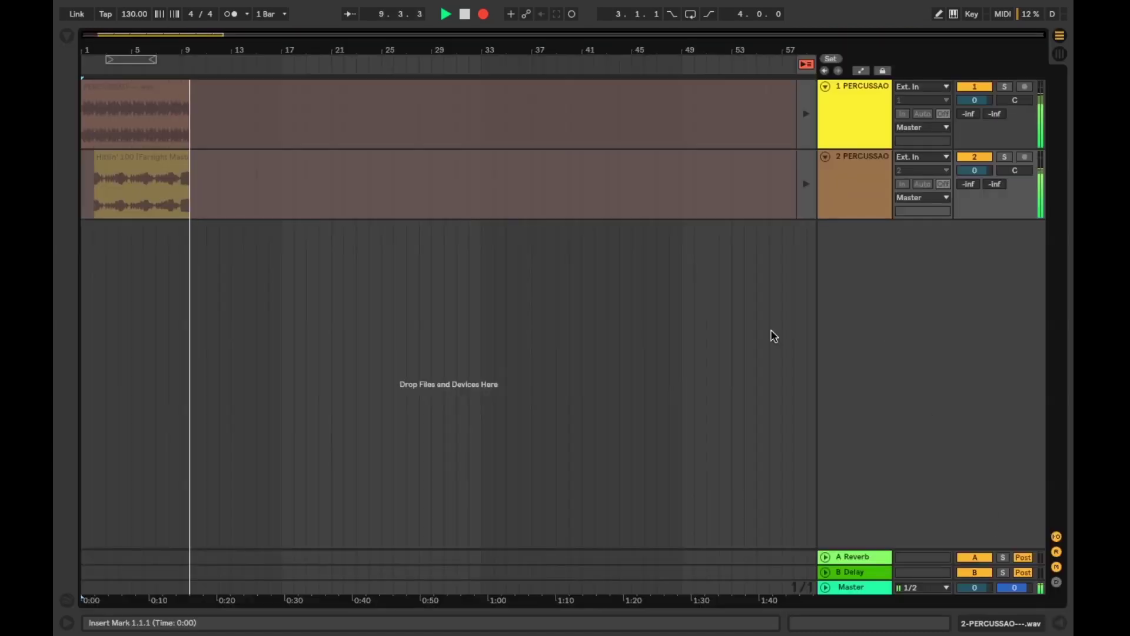